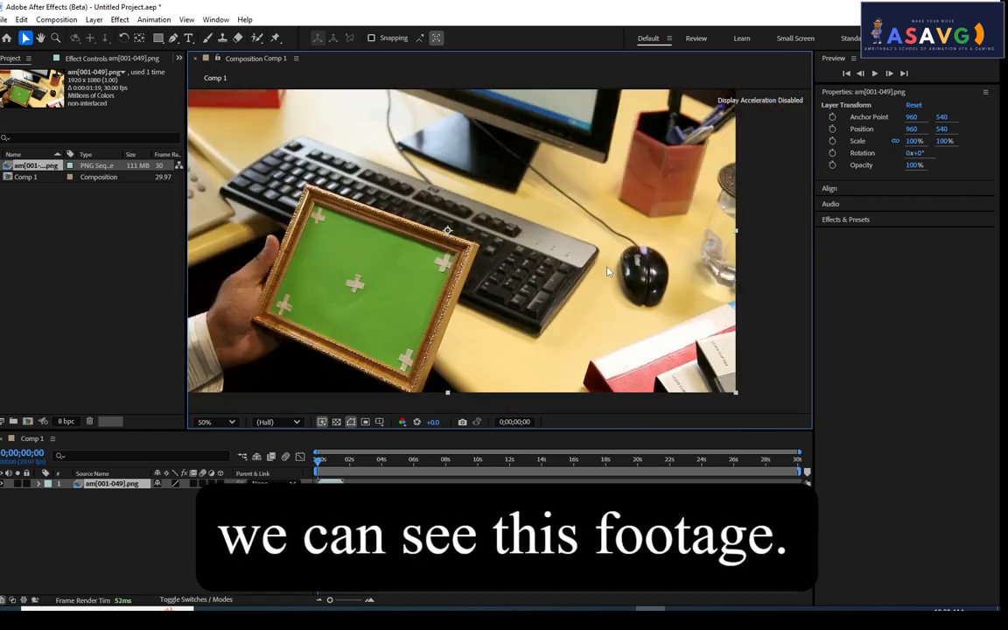
# Move the current time to 0;00;00;19 and inspect the tape markers on the green picture frame.
pyautogui.moveTo(332, 465)
pyautogui.mouseDown()
pyautogui.moveTo(315, 464)
pyautogui.moveTo(330, 467)
pyautogui.mouseUp()
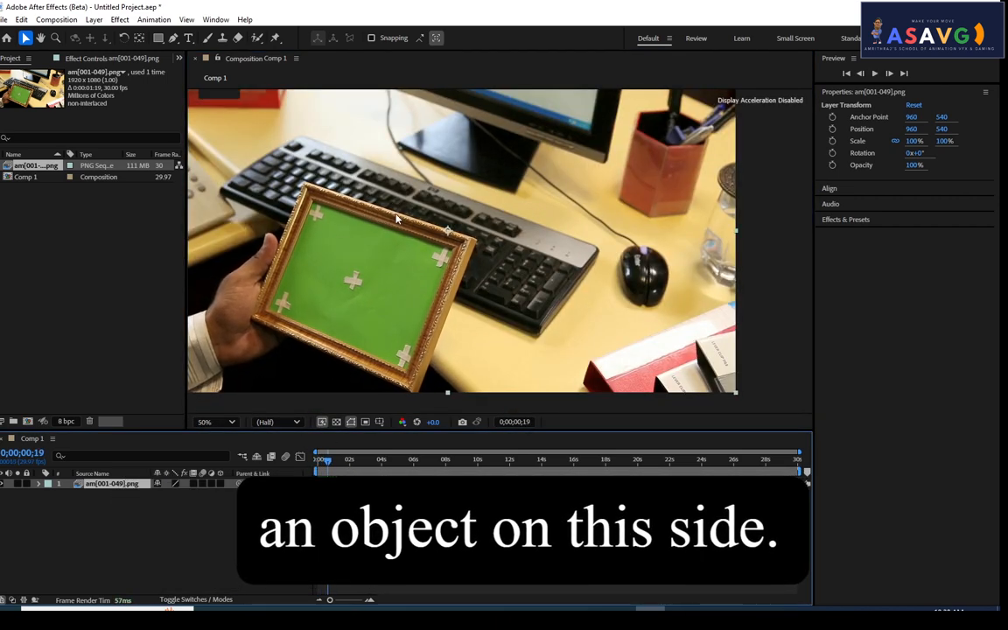
pyautogui.scroll(4, 447, 302)
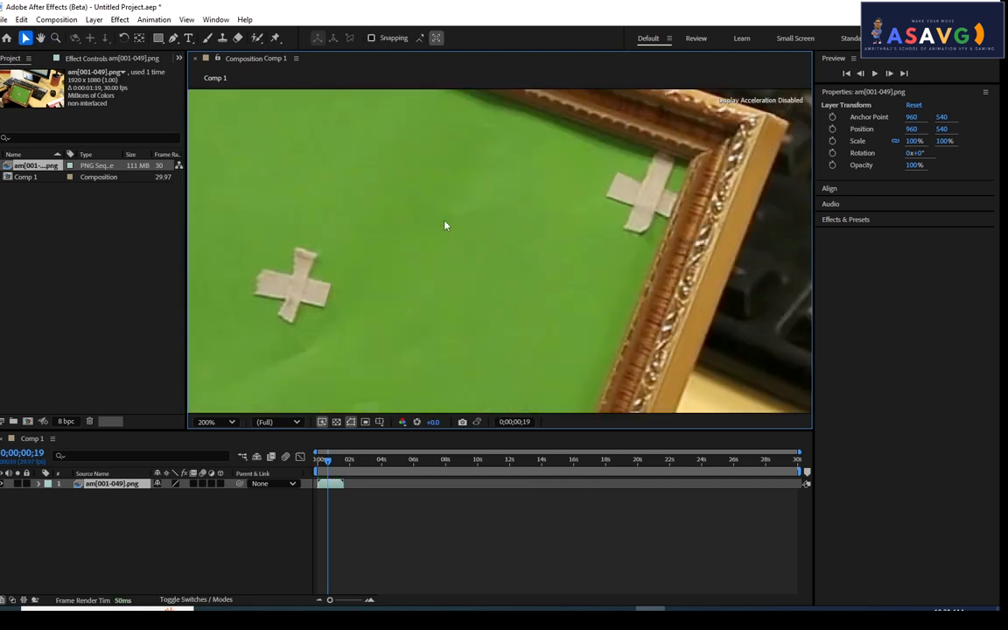
pyautogui.scroll(-4, 528, 255)
pyautogui.scroll(2, 398, 227)
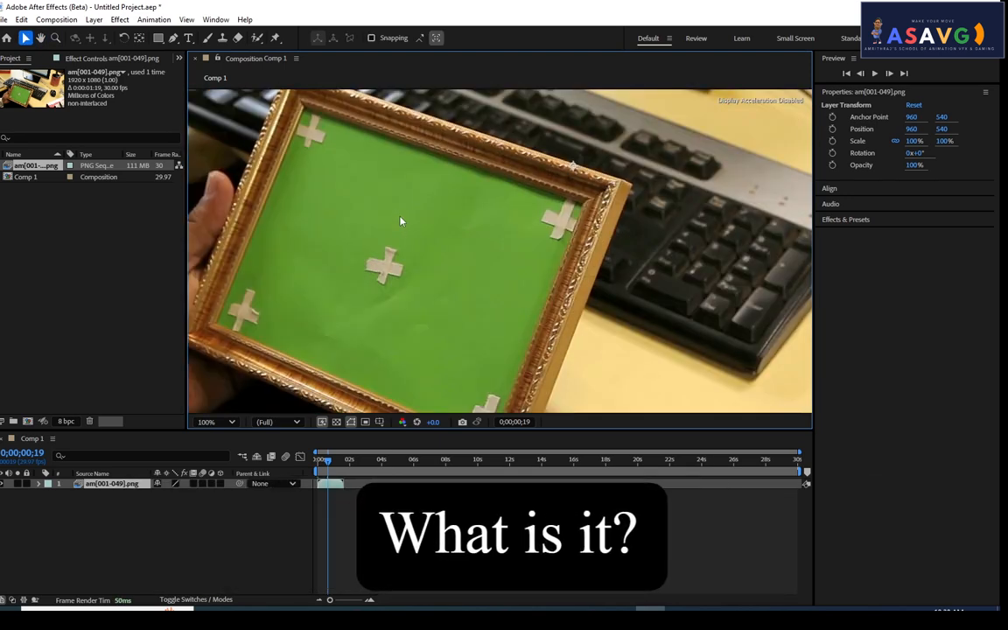
pyautogui.moveTo(399, 248); pyautogui.dragTo(448, 211)
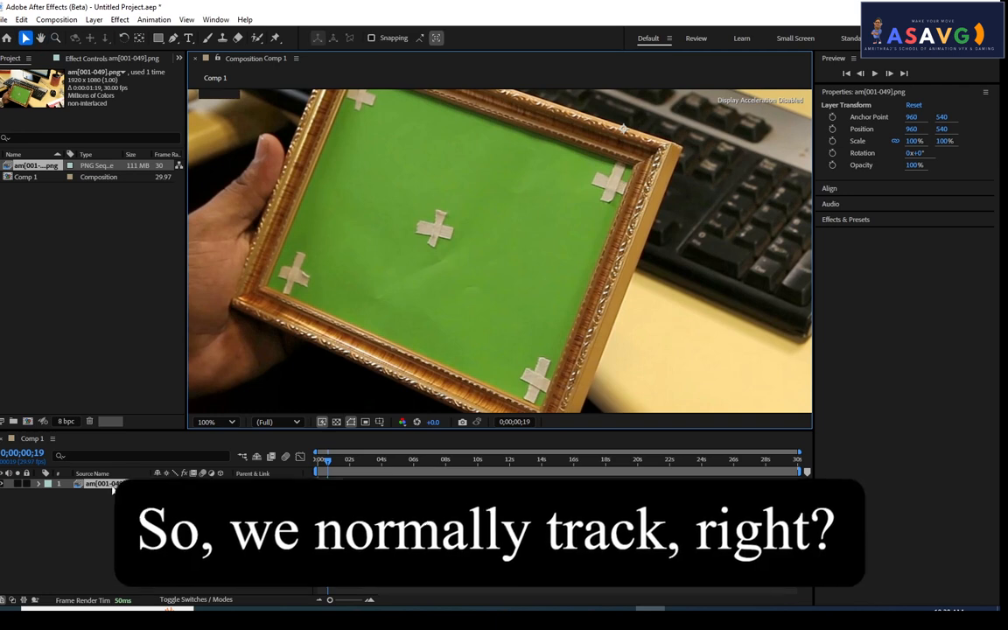
# Switch to the Motion Tracking workspace and start Track Motion on the am[001-049].png layer.
pyautogui.click(110, 485)
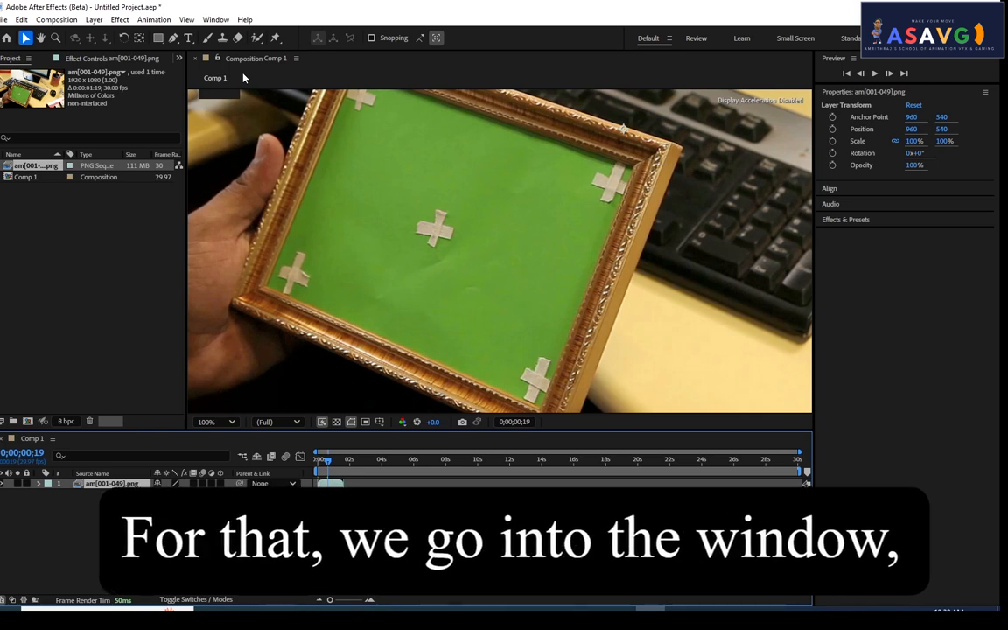
pyautogui.click(217, 19)
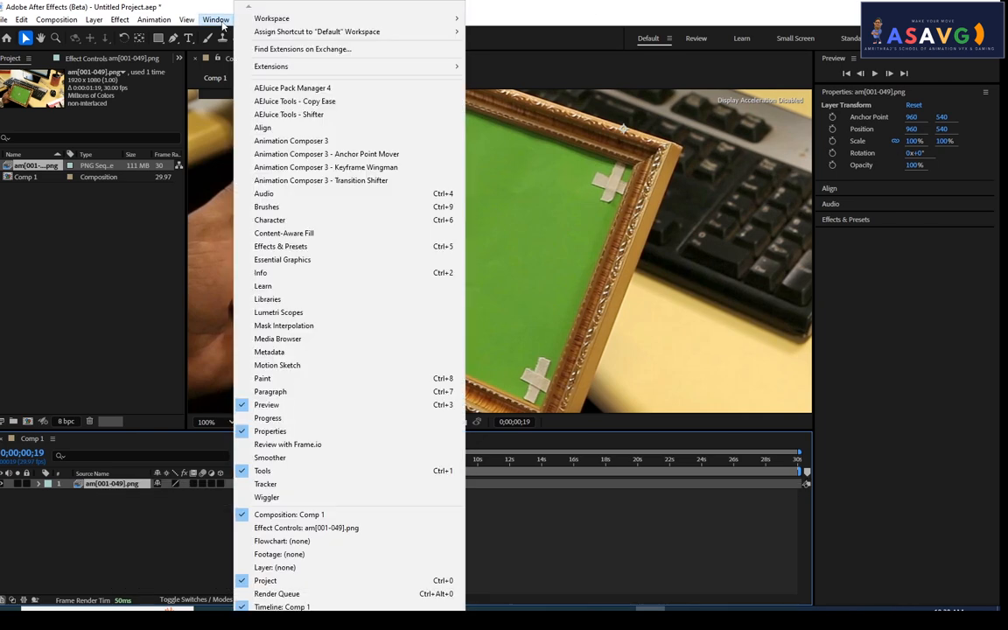
pyautogui.moveTo(271, 18)
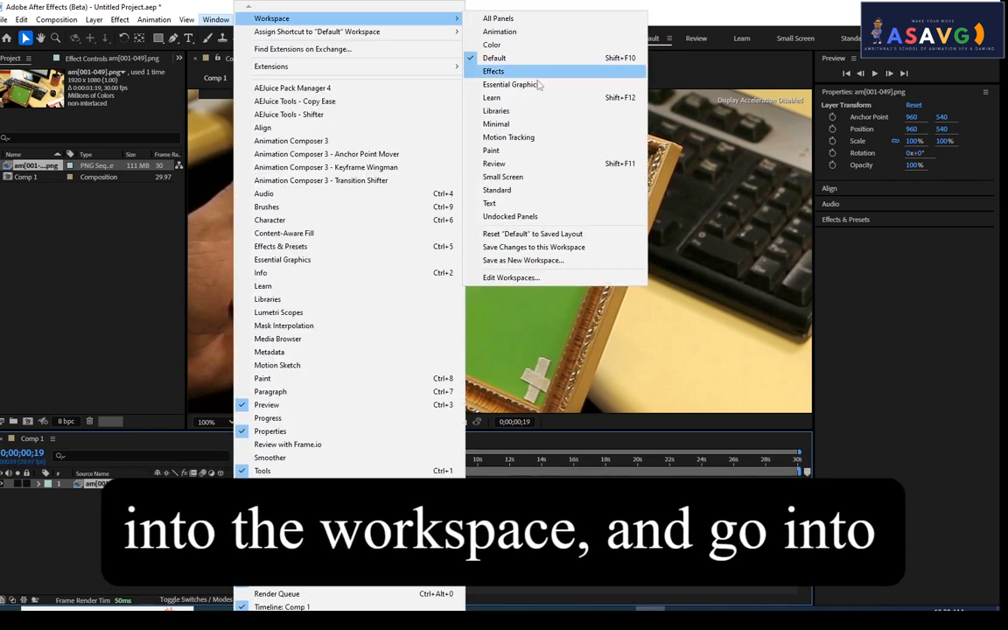
pyautogui.click(525, 137)
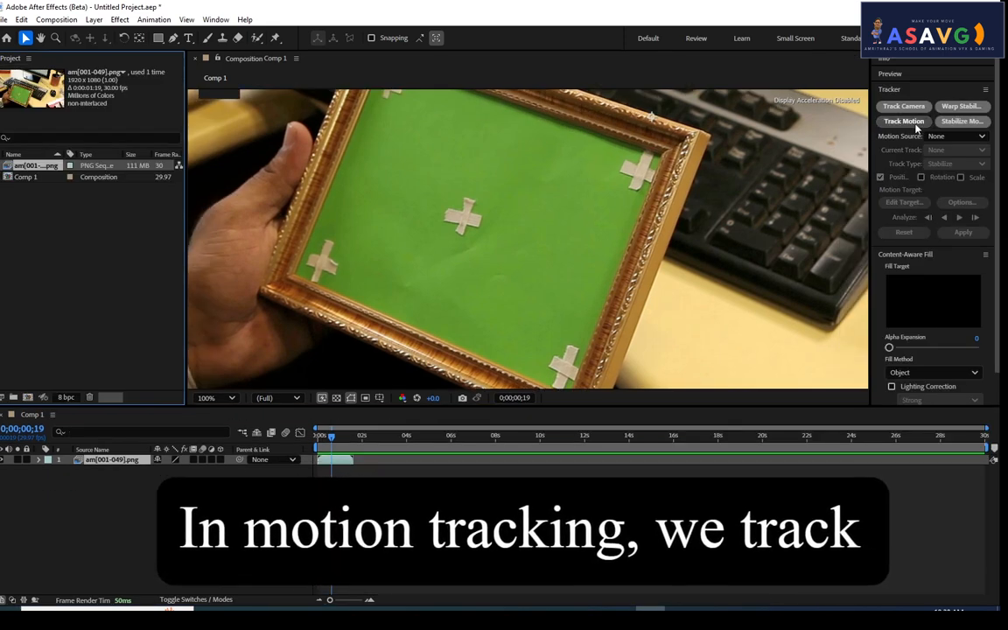
pyautogui.click(905, 124)
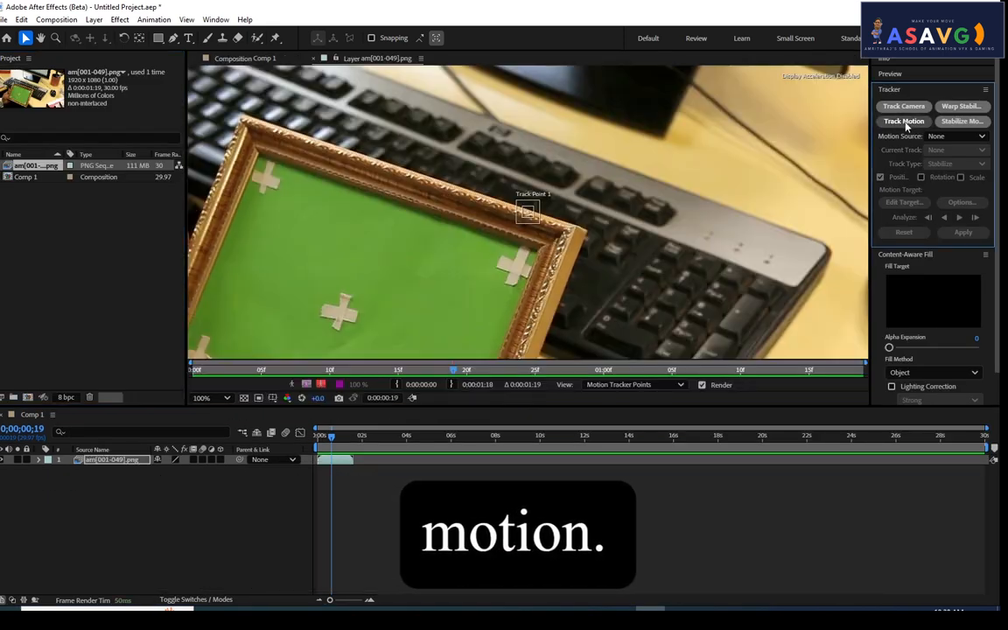
# Place Track Point 1 on the tape cross in the green card's upper-left corner, centring its boxes on the marker.
pyautogui.scroll(-1, 485, 282)
pyautogui.moveTo(494, 248); pyautogui.dragTo(614, 225)
pyautogui.scroll(2, 608, 194)
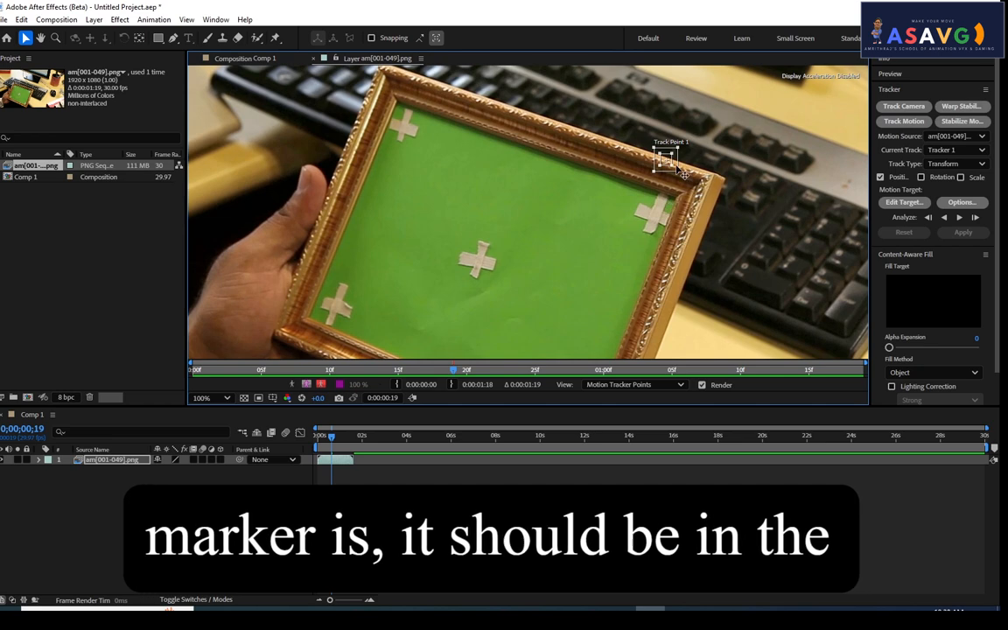
pyautogui.moveTo(672, 169); pyautogui.dragTo(405, 127)
pyautogui.scroll(2, 435, 151)
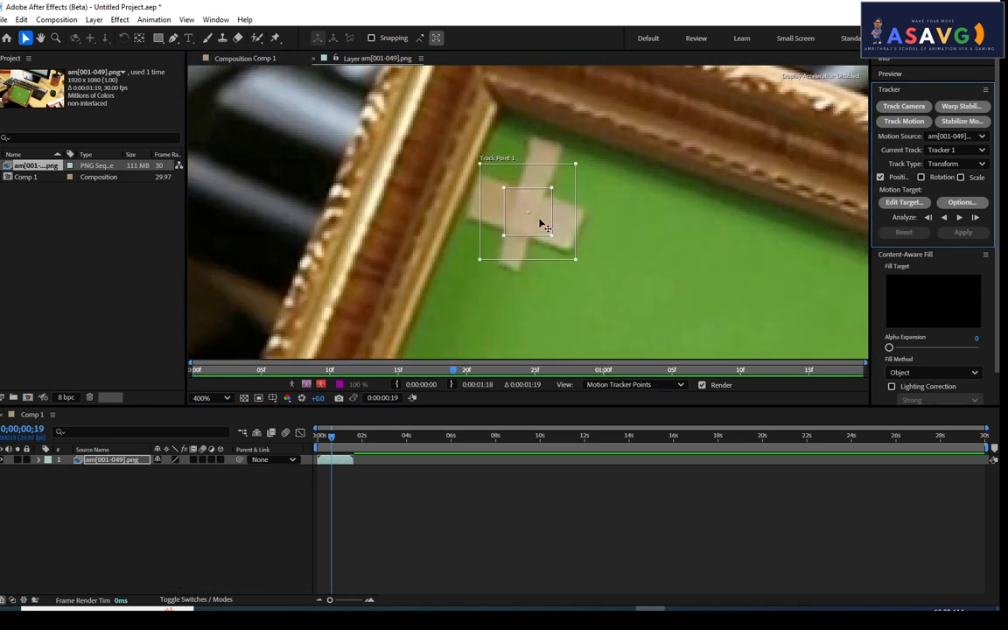
pyautogui.scroll(2, 529, 211)
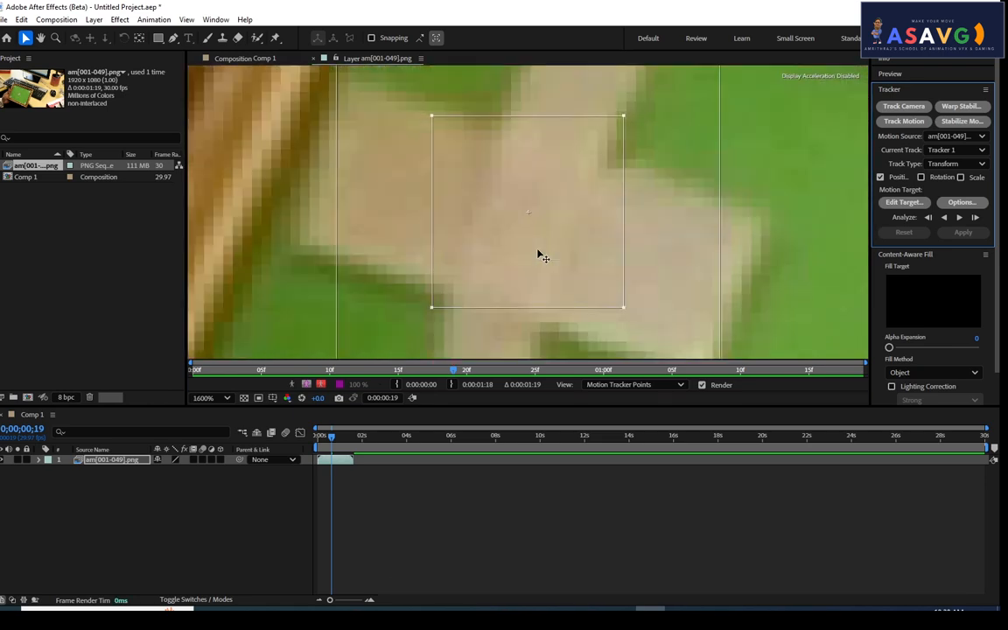
pyautogui.scroll(-4, 528, 217)
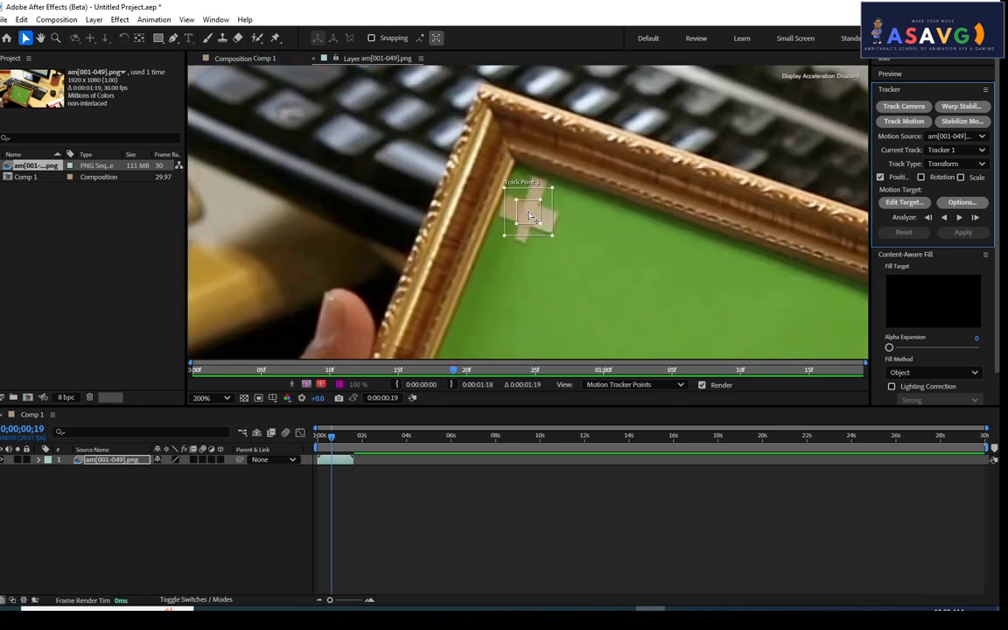
pyautogui.scroll(4, 528, 217)
pyautogui.scroll(-2, 552, 235)
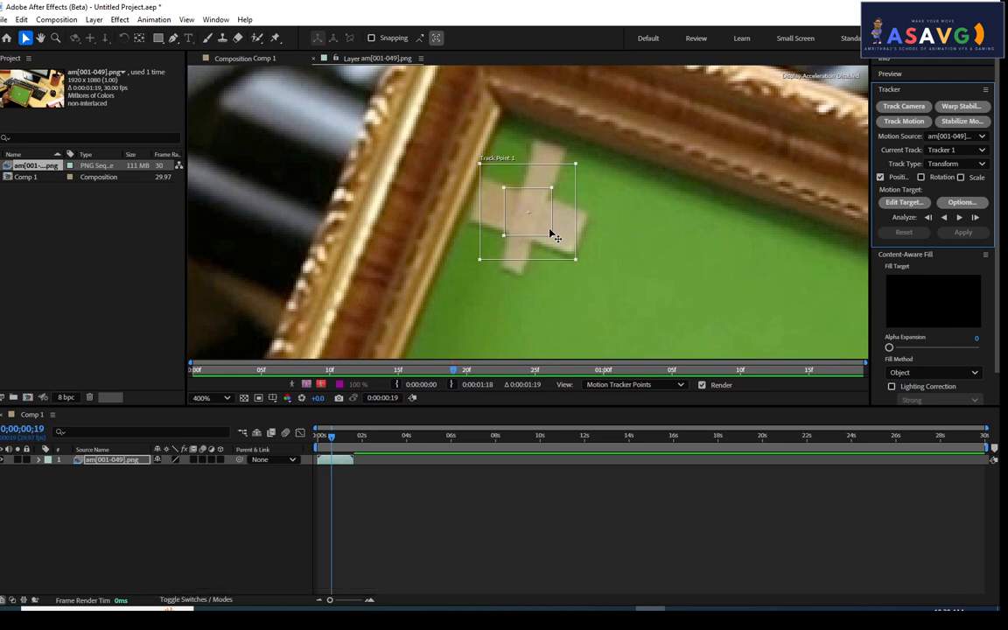
# Change the tracker's track type to Parallel corner pin.
pyautogui.scroll(-1, 552, 234)
pyautogui.click(945, 165)
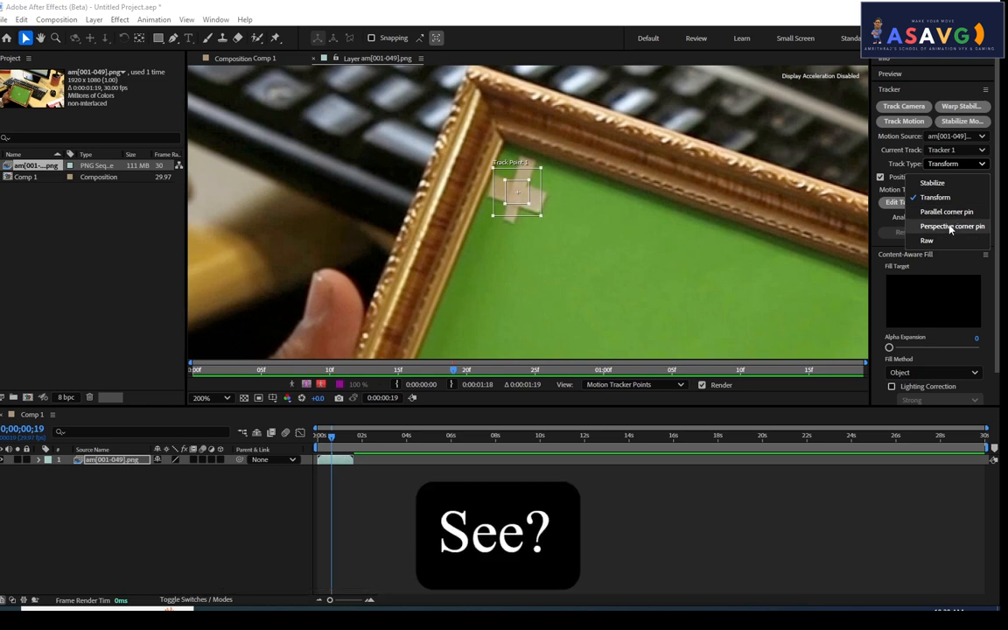
pyautogui.click(946, 213)
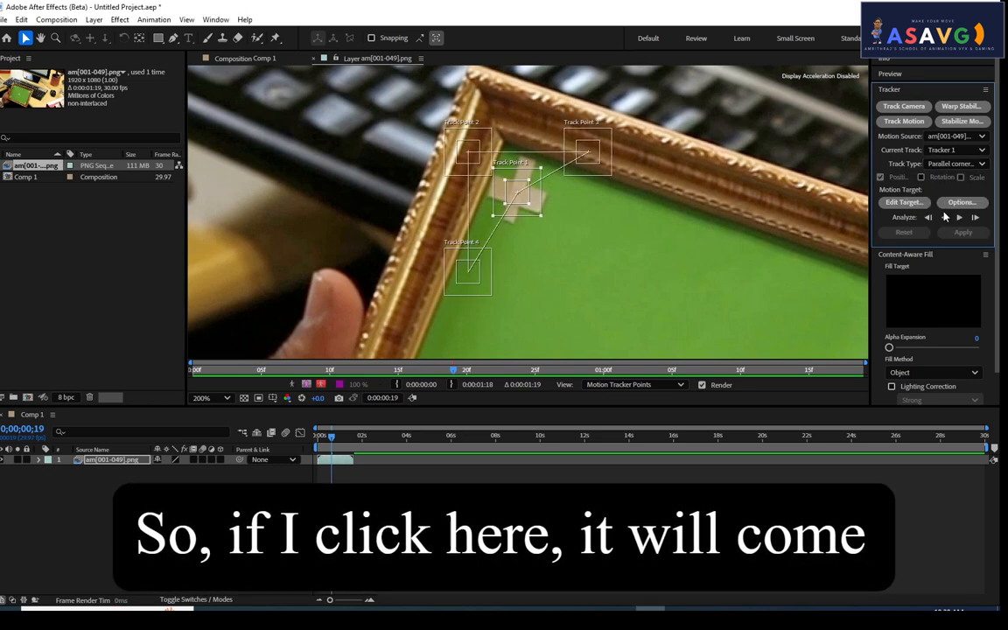
# Try repositioning the parallel corner pin track points around the left side of the picture frame.
pyautogui.scroll(-2, 550, 200)
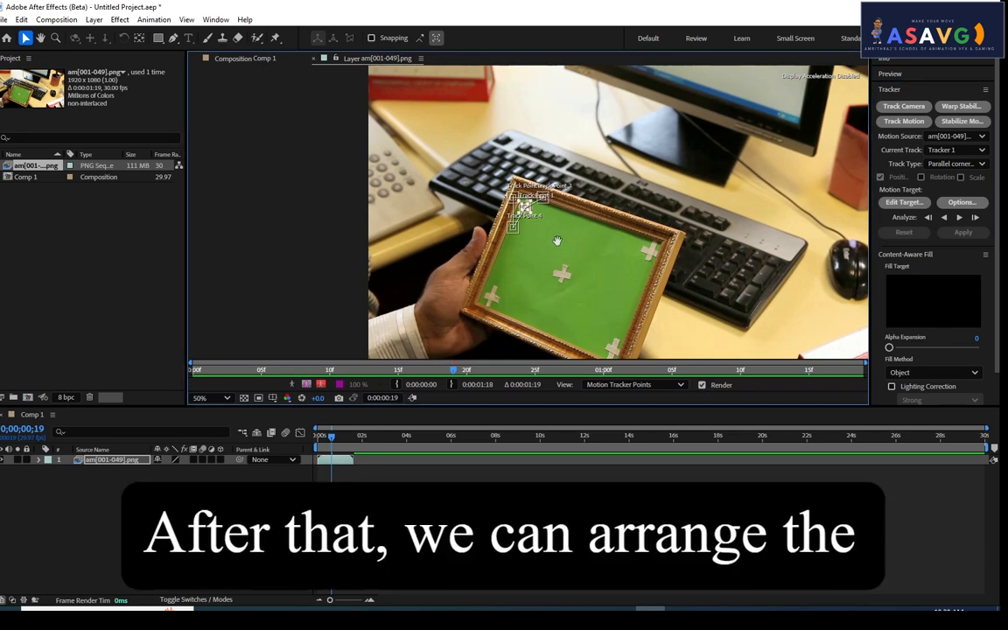
pyautogui.moveTo(573, 204)
pyautogui.mouseDown()
pyautogui.moveTo(641, 220)
pyautogui.moveTo(698, 281)
pyautogui.mouseUp()
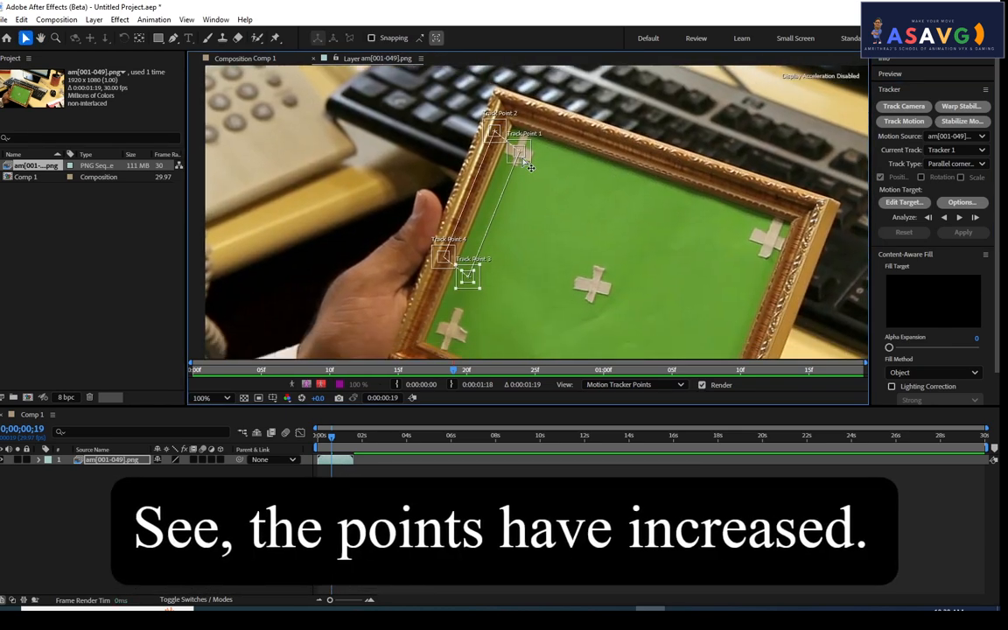
pyautogui.moveTo(530, 166); pyautogui.dragTo(555, 151)
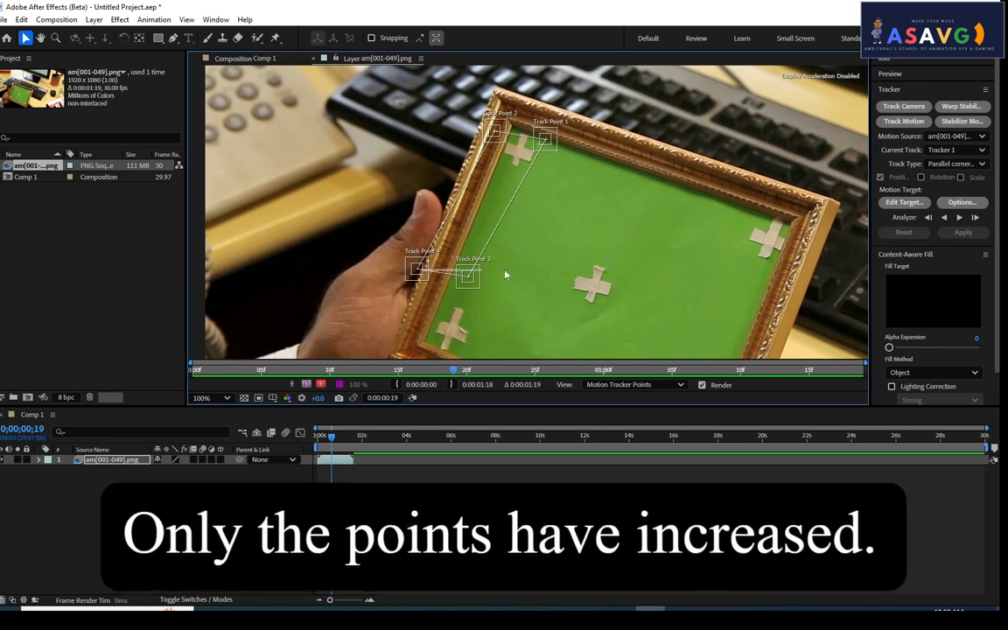
pyautogui.click(438, 273)
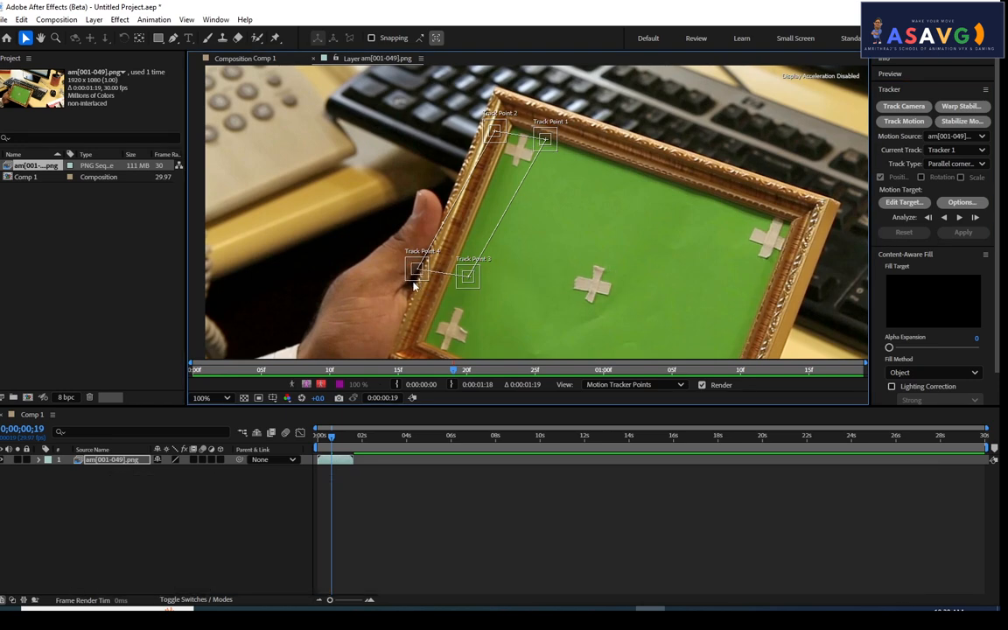
pyautogui.scroll(3, 354, 272)
pyautogui.scroll(-3, 354, 272)
pyautogui.moveTo(354, 272); pyautogui.dragTo(562, 236)
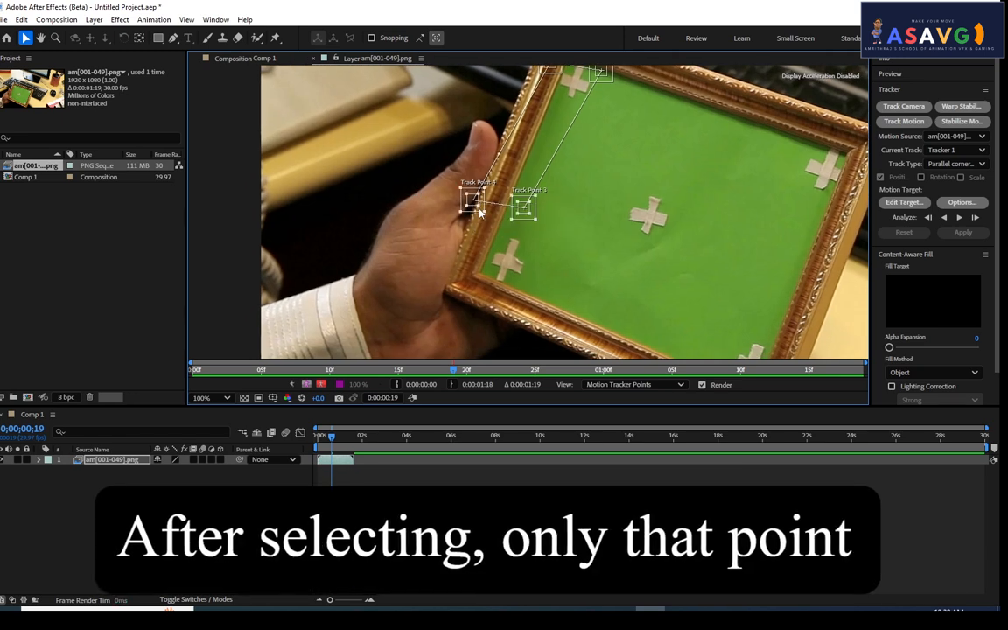
pyautogui.moveTo(468, 202); pyautogui.dragTo(527, 226)
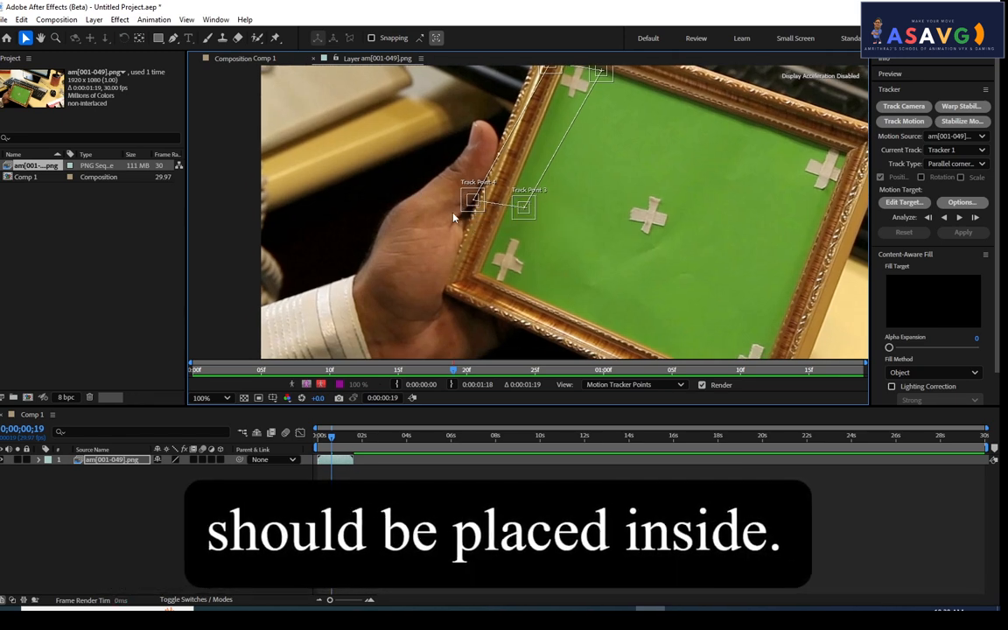
# Return to the footage layer's tracking view and set the track type to Perspective corner pin.
pyautogui.click(245, 57)
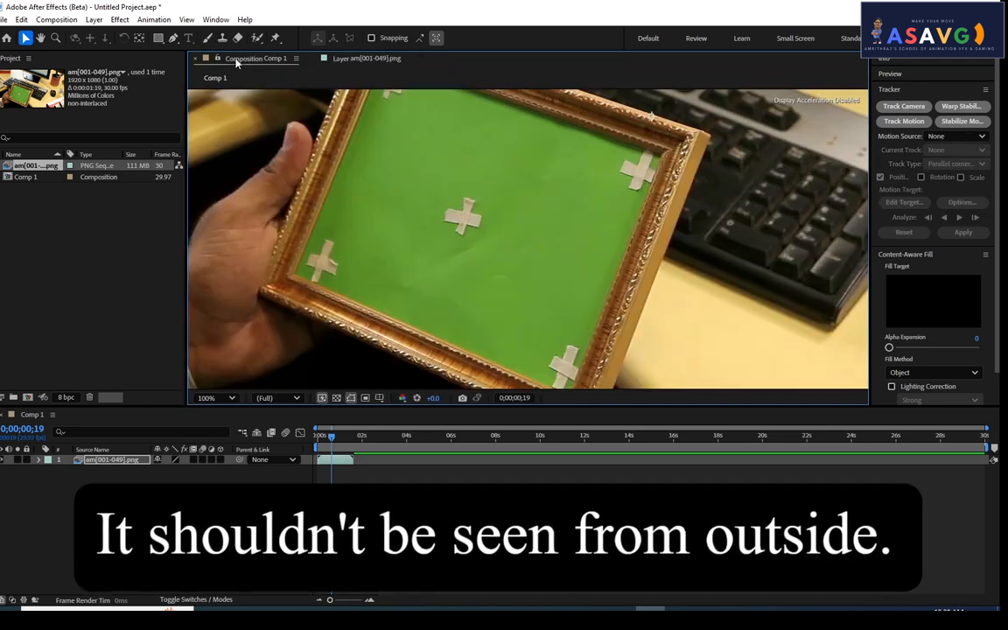
pyautogui.click(352, 58)
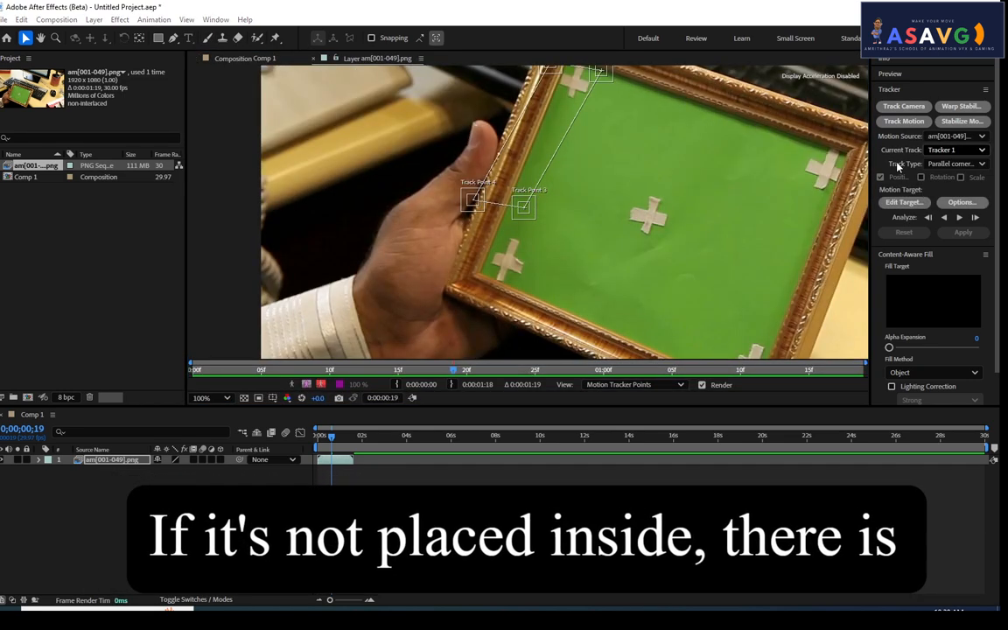
pyautogui.click(954, 164)
pyautogui.click(949, 226)
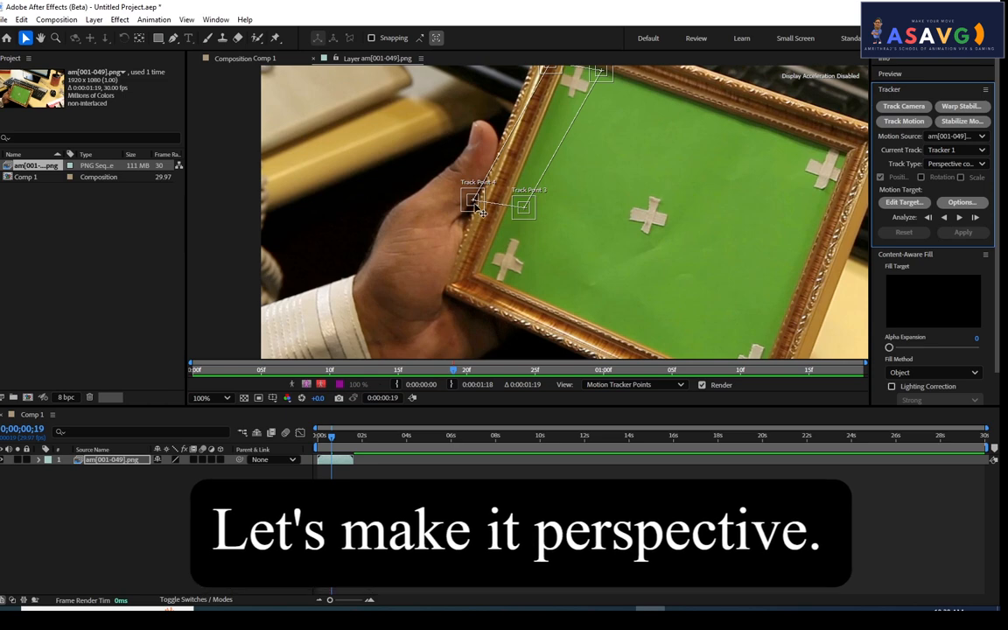
# Move Track Point 3 toward the green card's lower-right corner and Track Point 2 onto the upper-right tape cross.
pyautogui.moveTo(522, 207); pyautogui.dragTo(708, 304)
pyautogui.moveTo(615, 181); pyautogui.dragTo(547, 237)
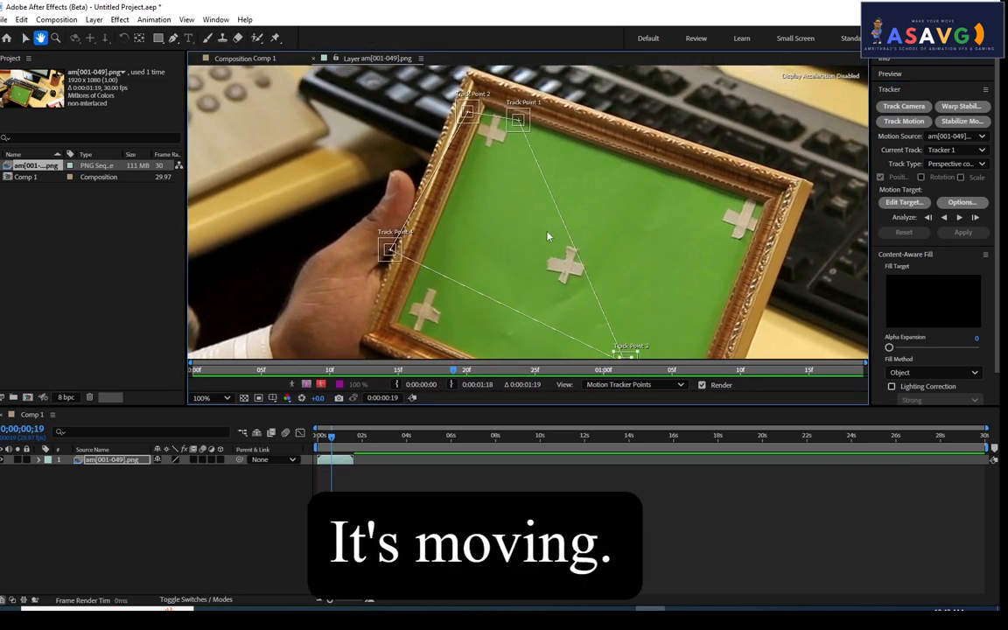
pyautogui.moveTo(520, 138); pyautogui.dragTo(753, 190)
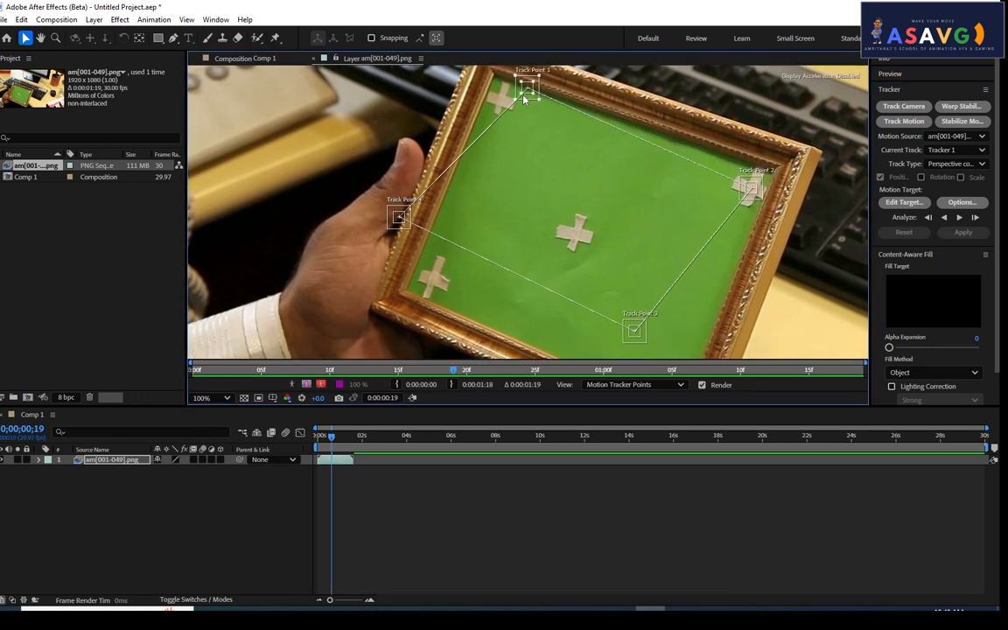
# Place Track Point 1 on the upper-left tape cross and Track Point 4 on the lower-left tape cross.
pyautogui.moveTo(527, 105); pyautogui.dragTo(503, 120)
pyautogui.scroll(4, 503, 121)
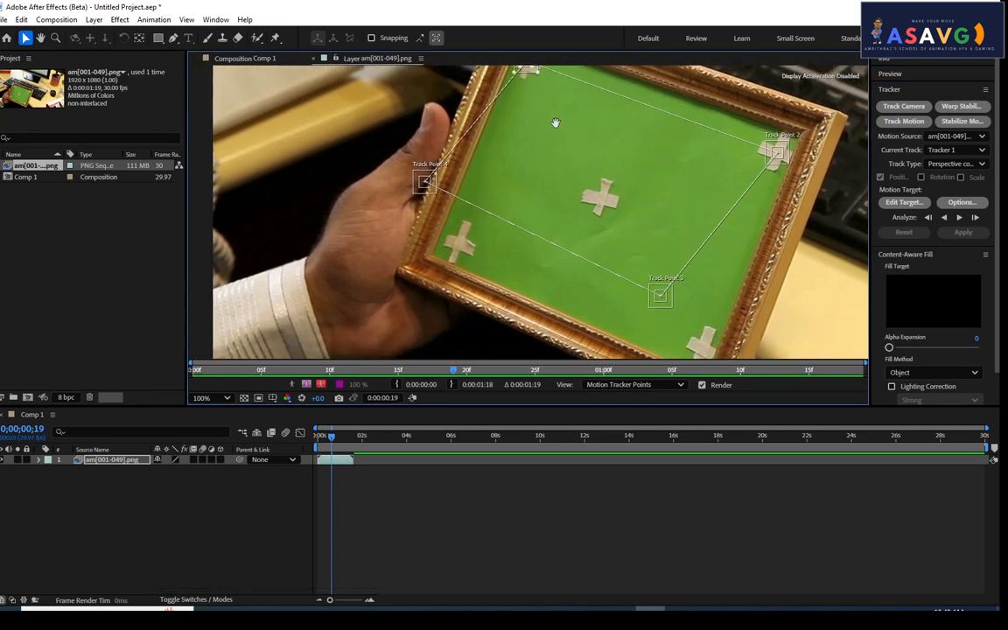
pyautogui.scroll(-5, 440, 198)
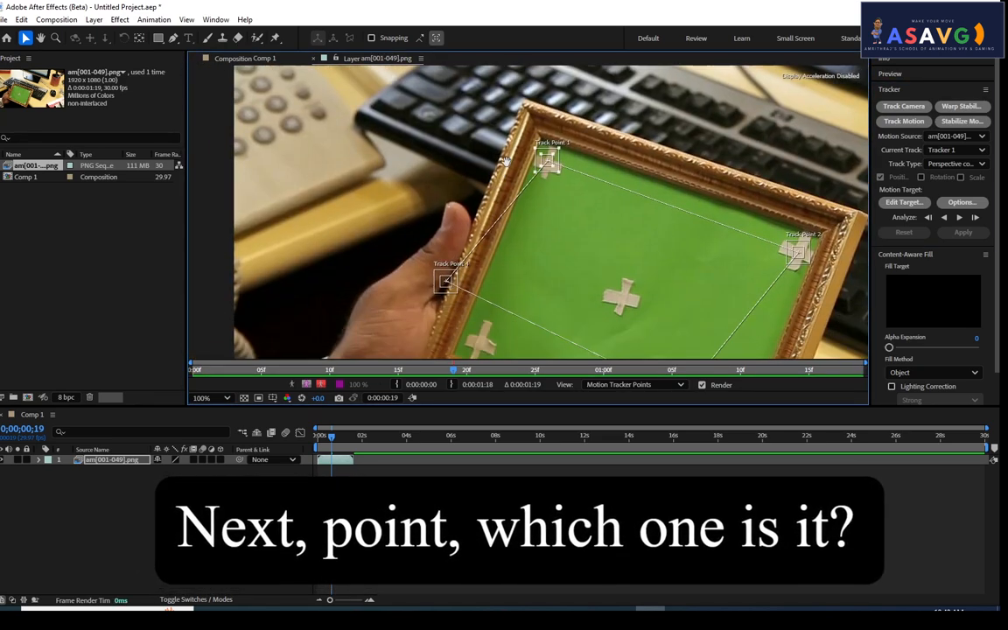
pyautogui.scroll(2, 482, 138)
pyautogui.moveTo(495, 161); pyautogui.dragTo(528, 219)
pyautogui.rightClick(615, 226)
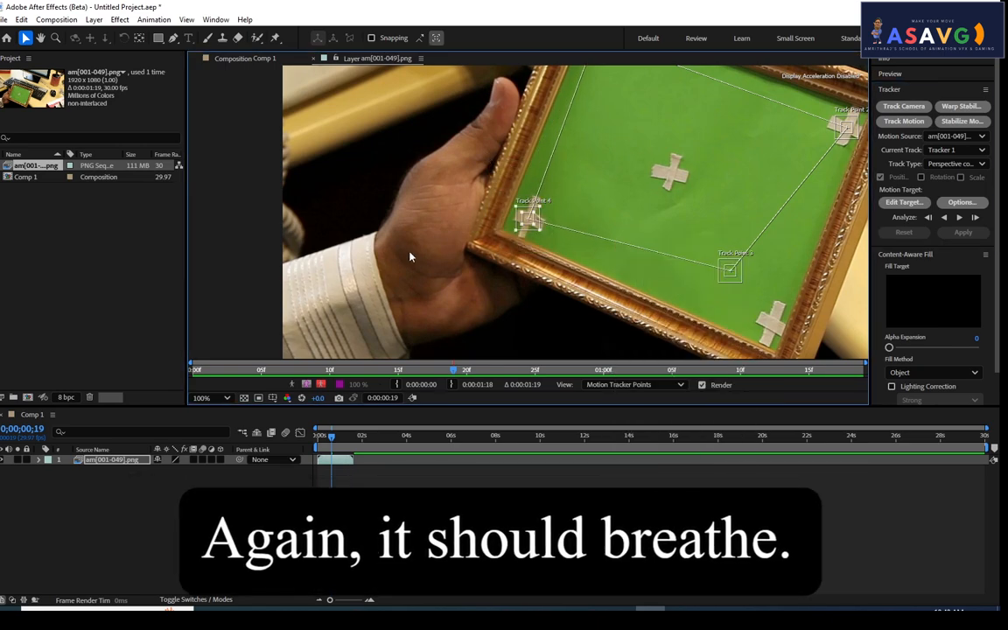
# Import IMG_8331.JPG from the 4 Point Track project folder and place it above the footage layer in Comp 1.
pyautogui.hotkey('ctrl', 'i')
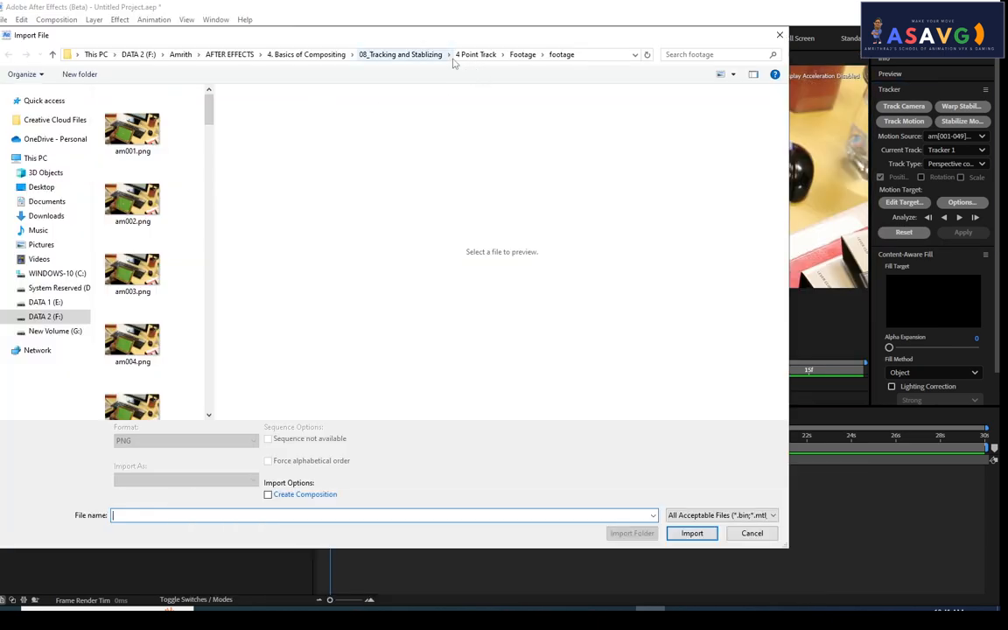
pyautogui.click(400, 54)
pyautogui.doubleClick(133, 133)
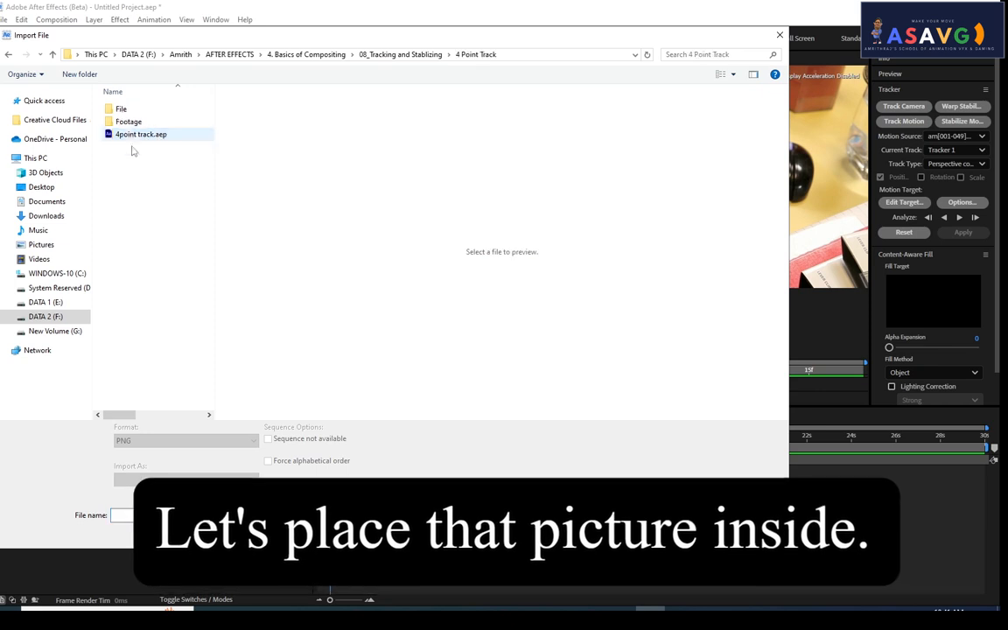
pyautogui.doubleClick(129, 121)
pyautogui.click(119, 133)
pyautogui.doubleClick(119, 133)
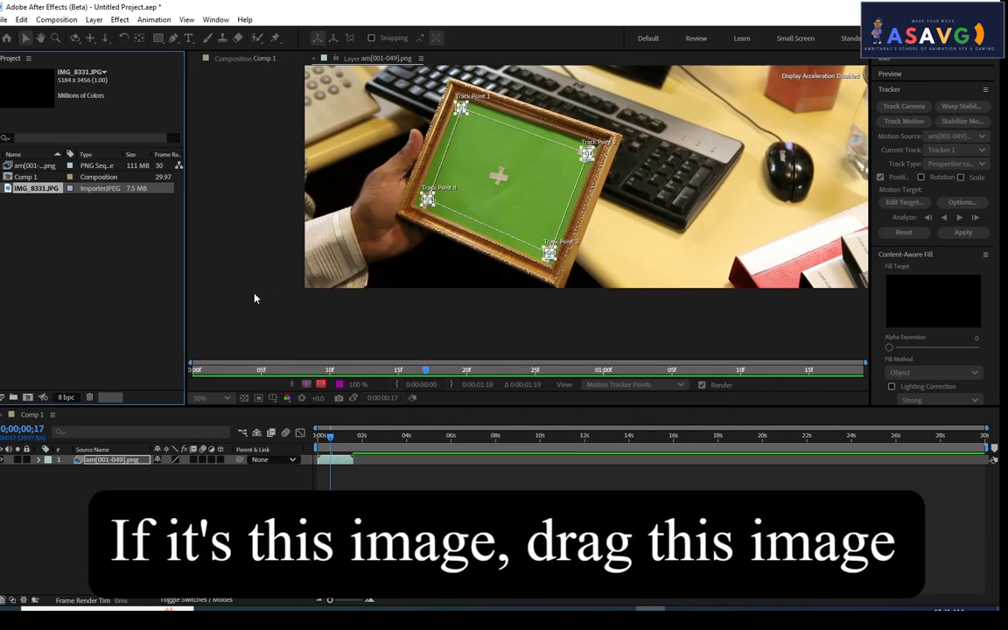
pyautogui.moveTo(29, 189); pyautogui.dragTo(64, 224)
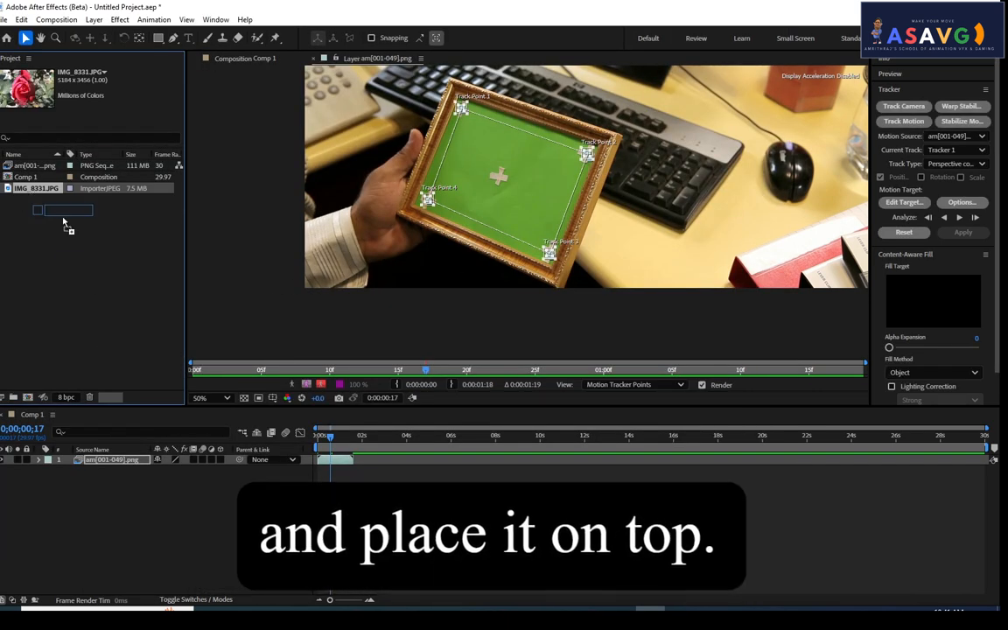
pyautogui.moveTo(129, 442); pyautogui.dragTo(123, 464)
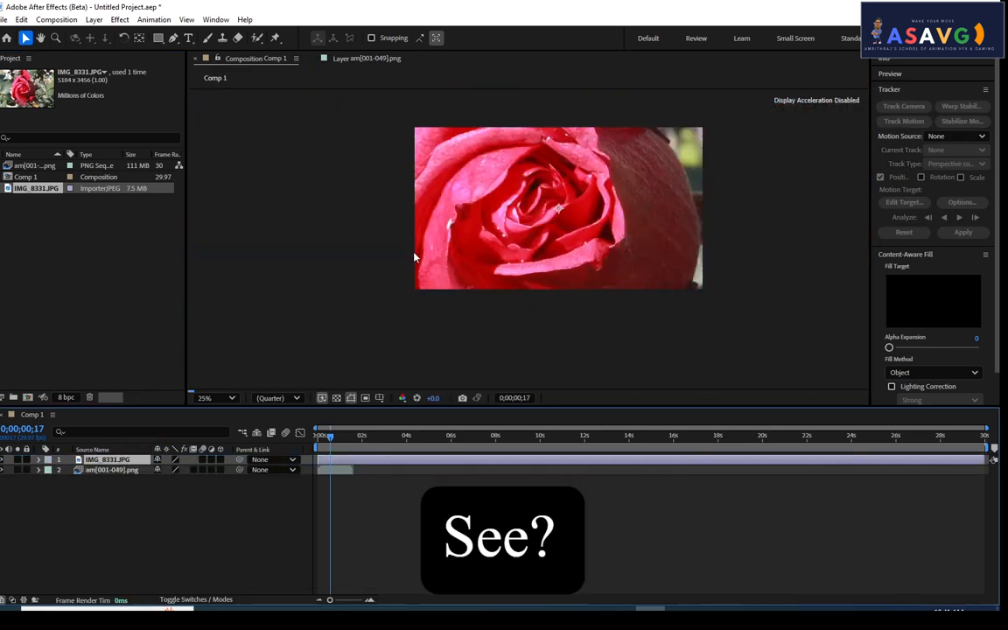
# Scale the IMG_8331.JPG layer down to 27%.
pyautogui.press('s')
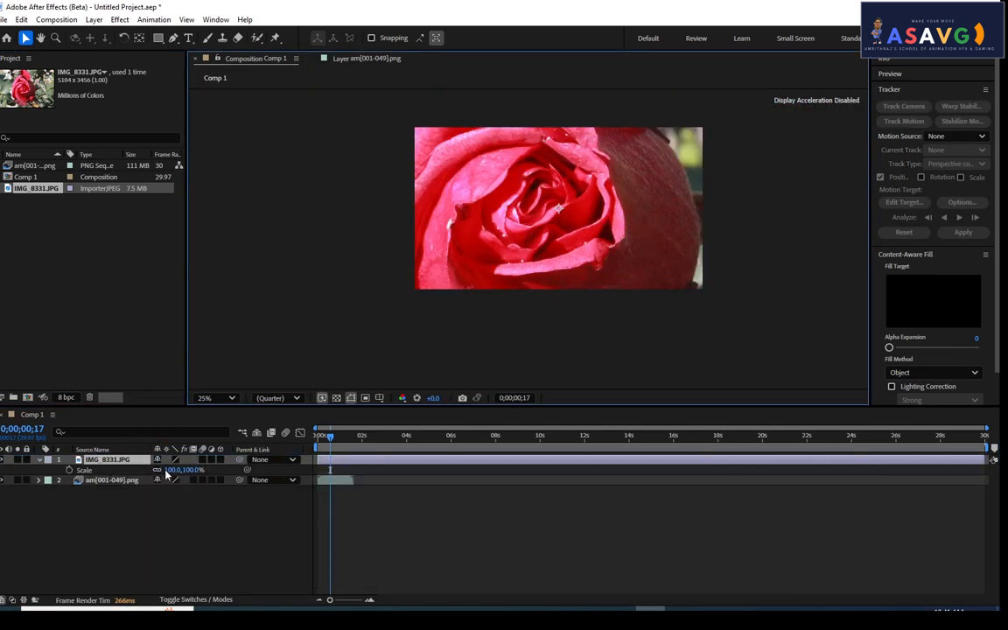
pyautogui.moveTo(144, 467); pyautogui.dragTo(120, 470)
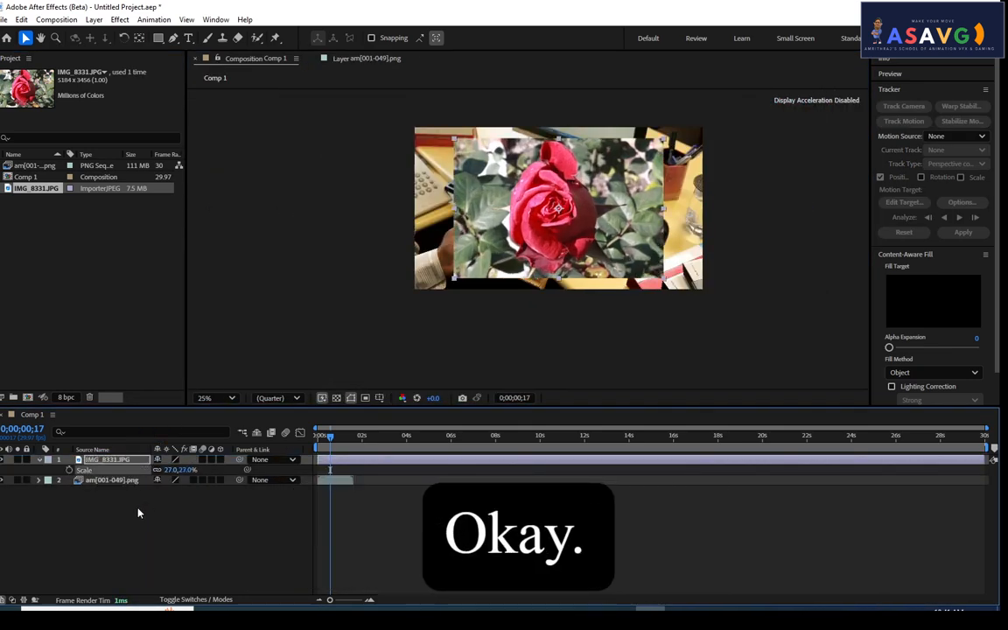
# In the footage layer's tracking view, set IMG_8331.JPG as the motion target and apply the perspective corner pin track.
pyautogui.click(117, 481)
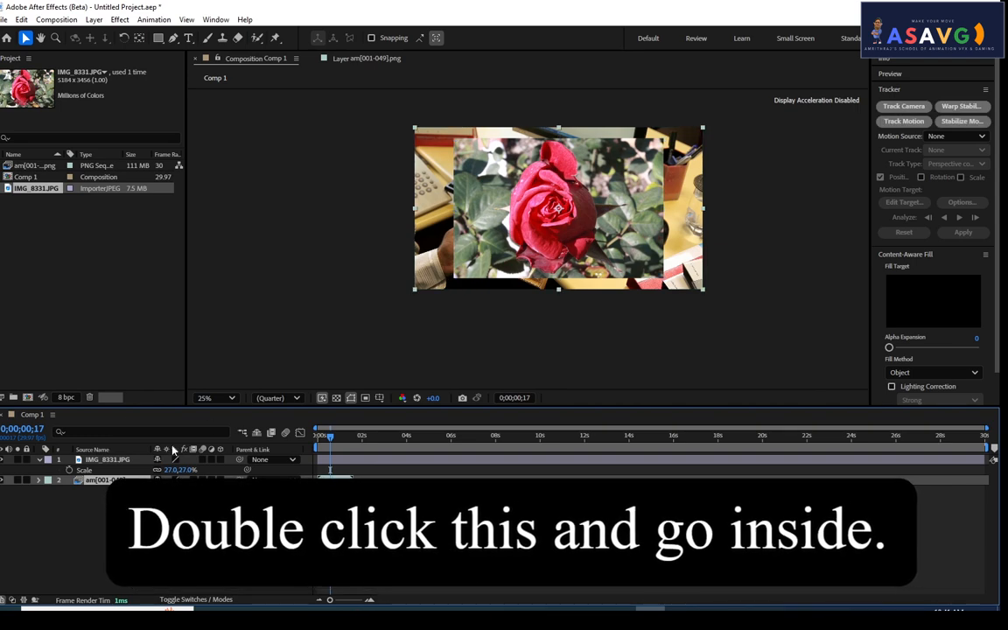
pyautogui.click(361, 59)
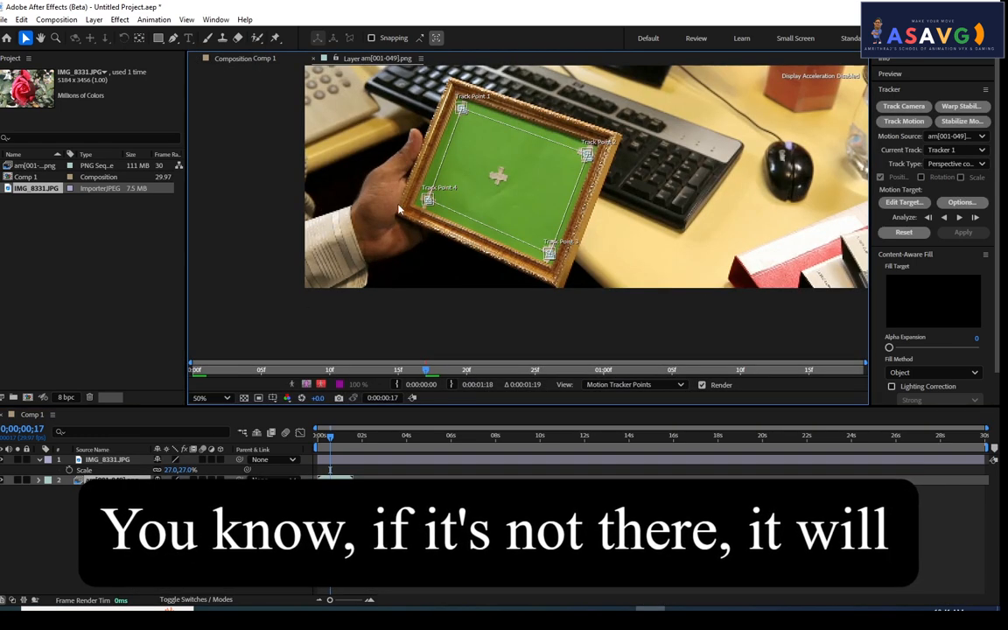
pyautogui.click(905, 203)
pyautogui.click(524, 296)
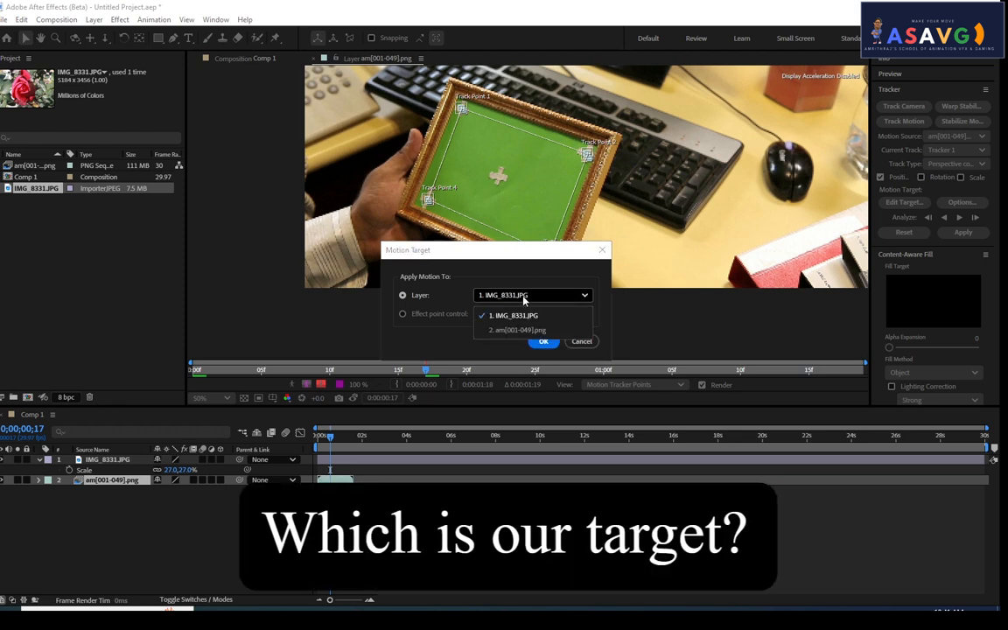
pyautogui.click(524, 297)
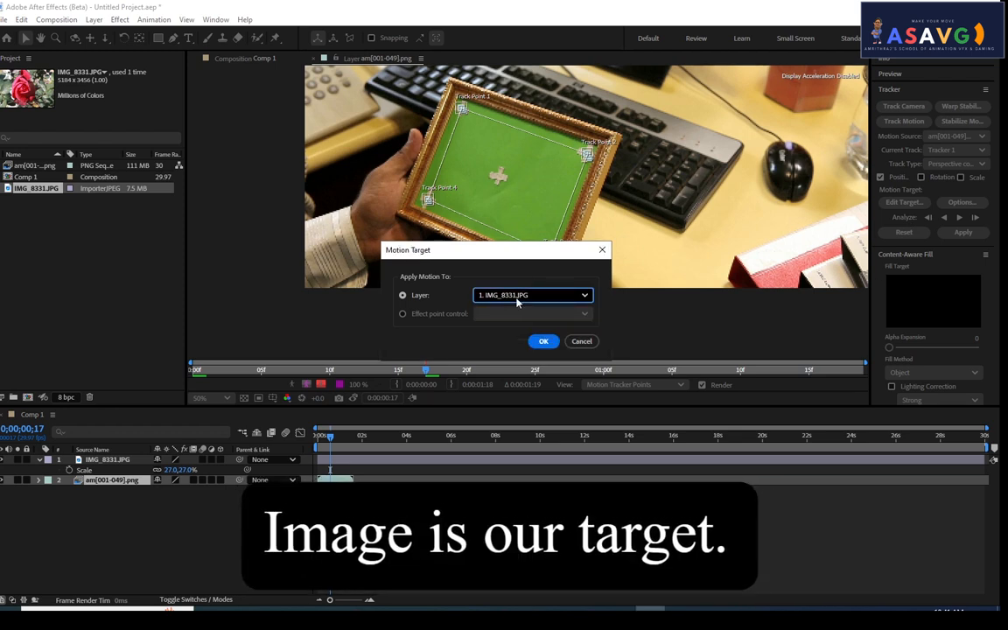
pyautogui.click(517, 299)
pyautogui.click(522, 317)
pyautogui.click(543, 342)
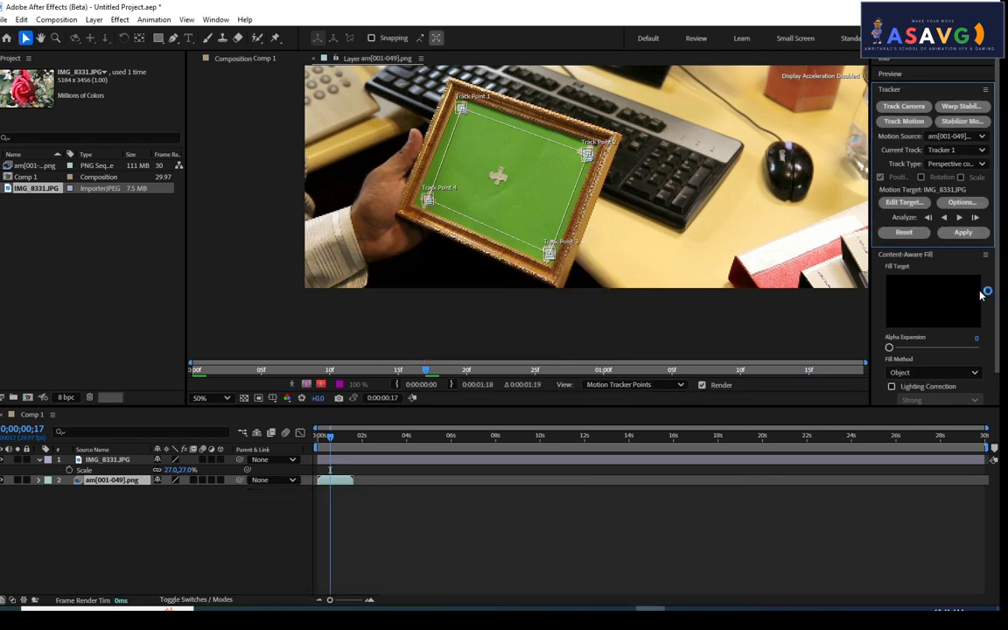
pyautogui.click(963, 233)
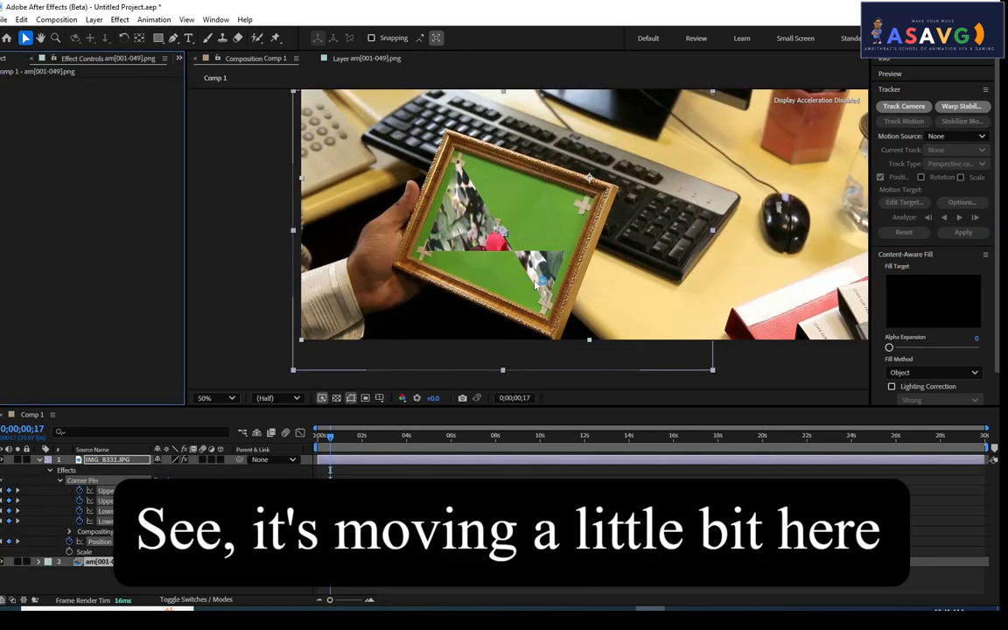
# Play Comp 1 from the first frame and scrub its opening frames to check how the pinned photo follows the frame.
pyautogui.moveTo(330, 440); pyautogui.dragTo(315, 443)
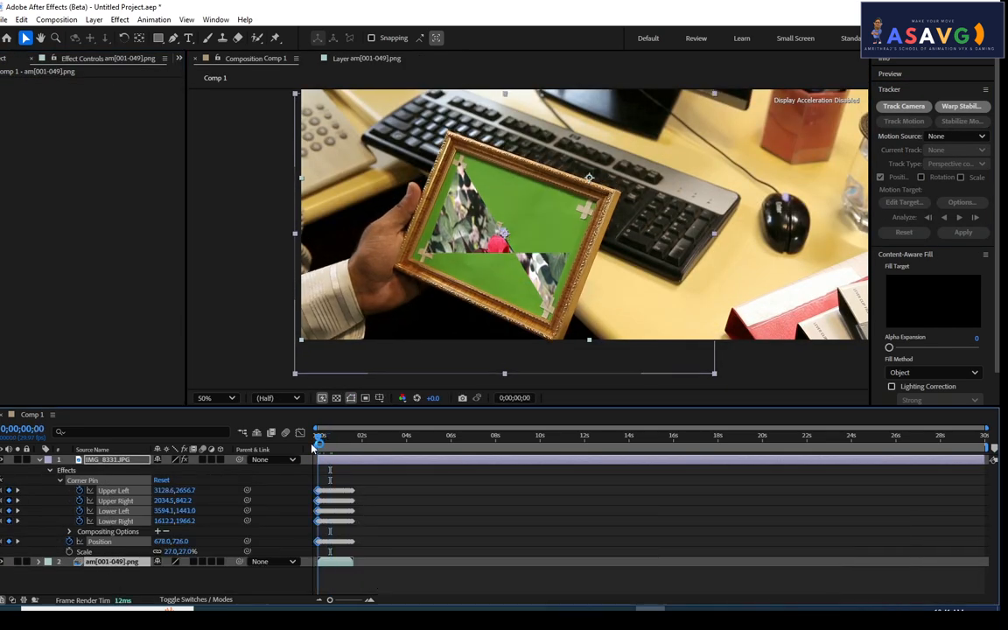
pyautogui.press('space')
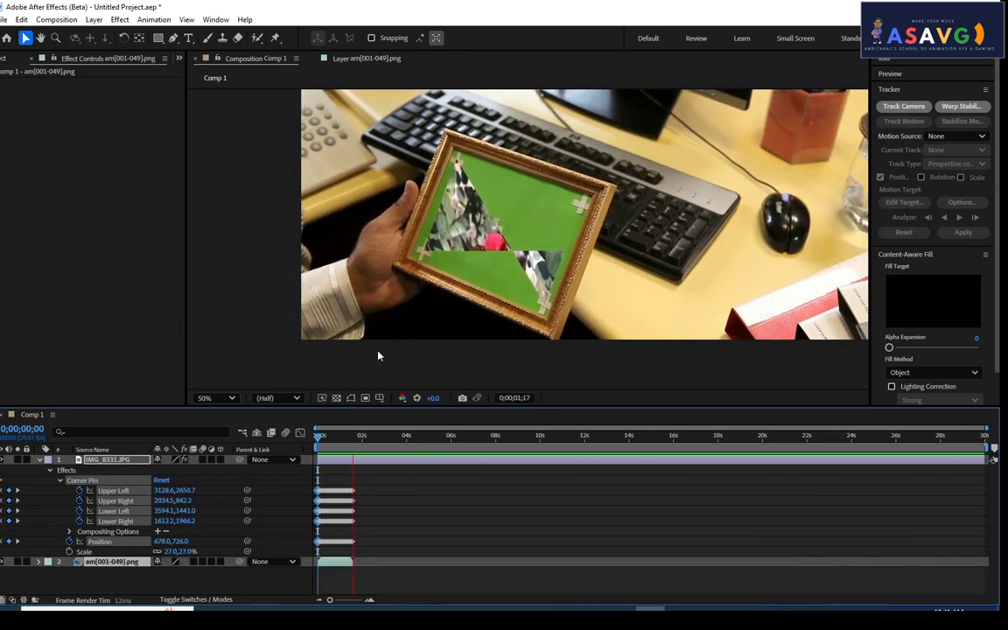
pyautogui.press('space')
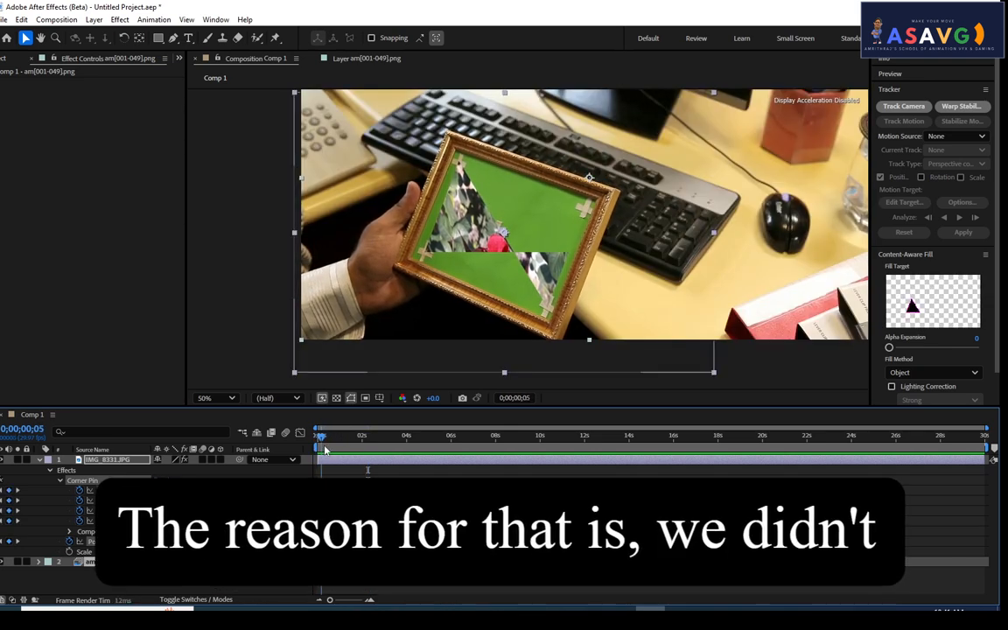
pyautogui.moveTo(315, 449); pyautogui.dragTo(327, 443)
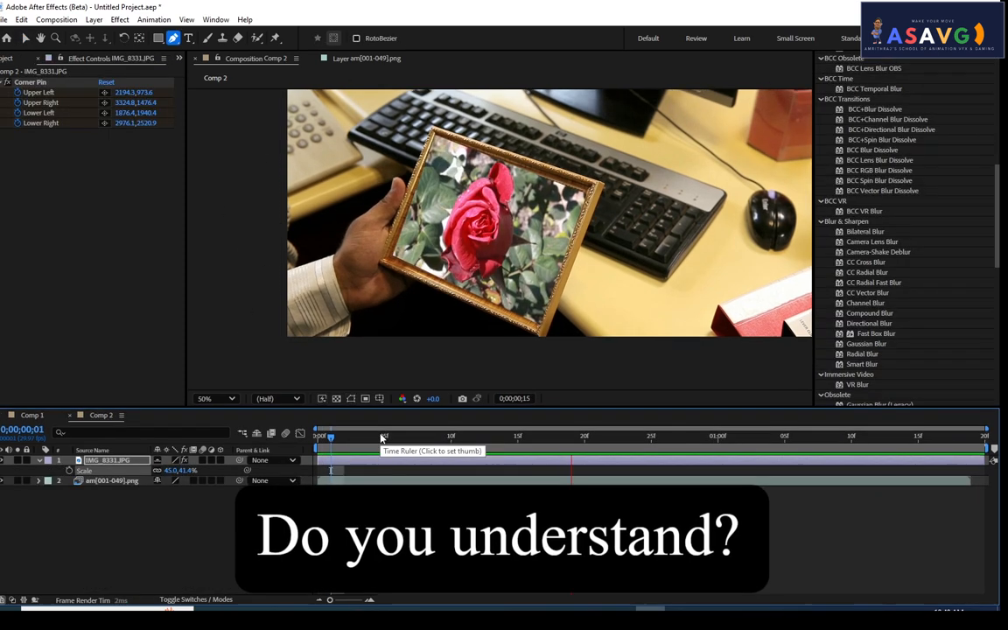
# Stop the Comp 2 playback, select the IMG_8331.JPG layer and search the effects for blur.
pyautogui.press('space')
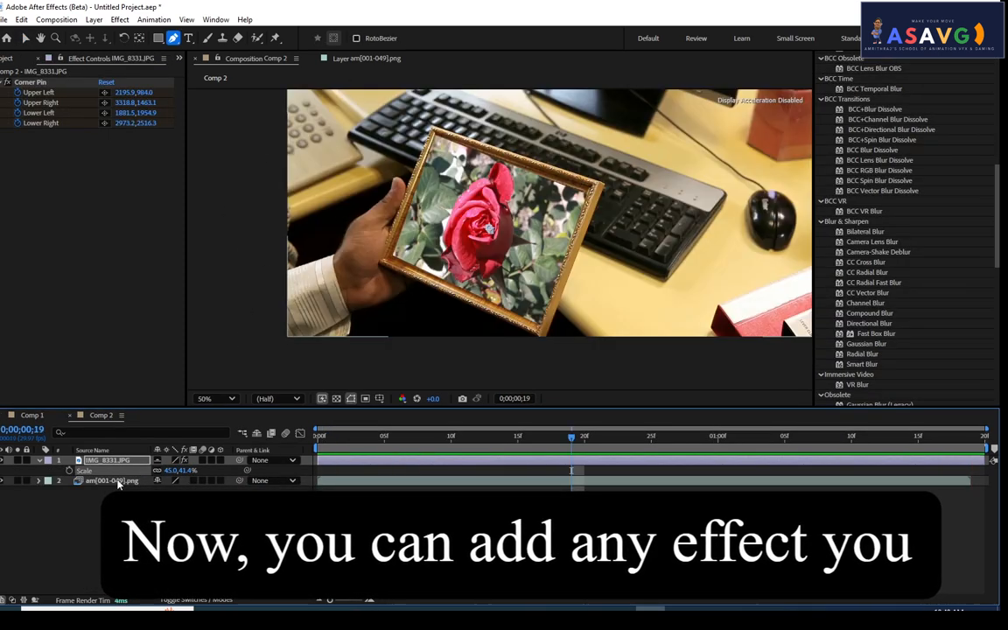
pyautogui.click(117, 461)
pyautogui.click(117, 480)
pyautogui.click(110, 460)
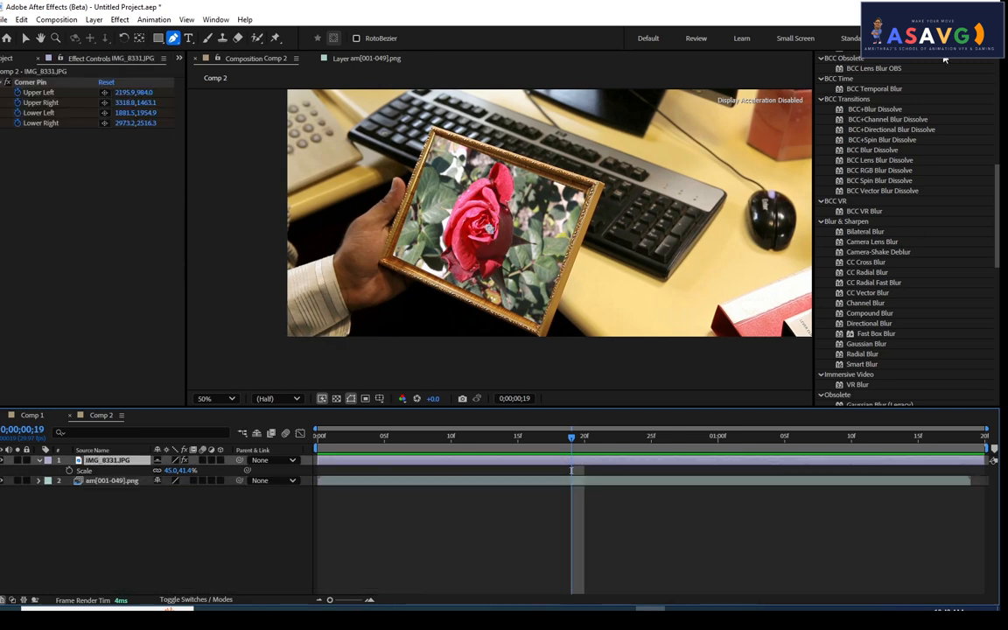
pyautogui.scroll(6, 920, 119)
pyautogui.scroll(2, 922, 119)
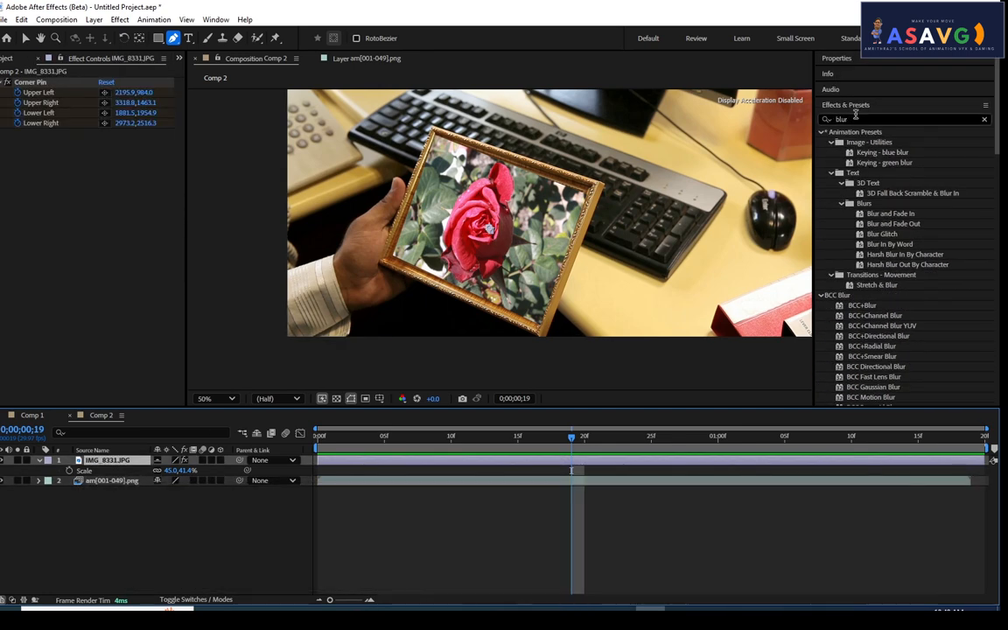
pyautogui.click(856, 118)
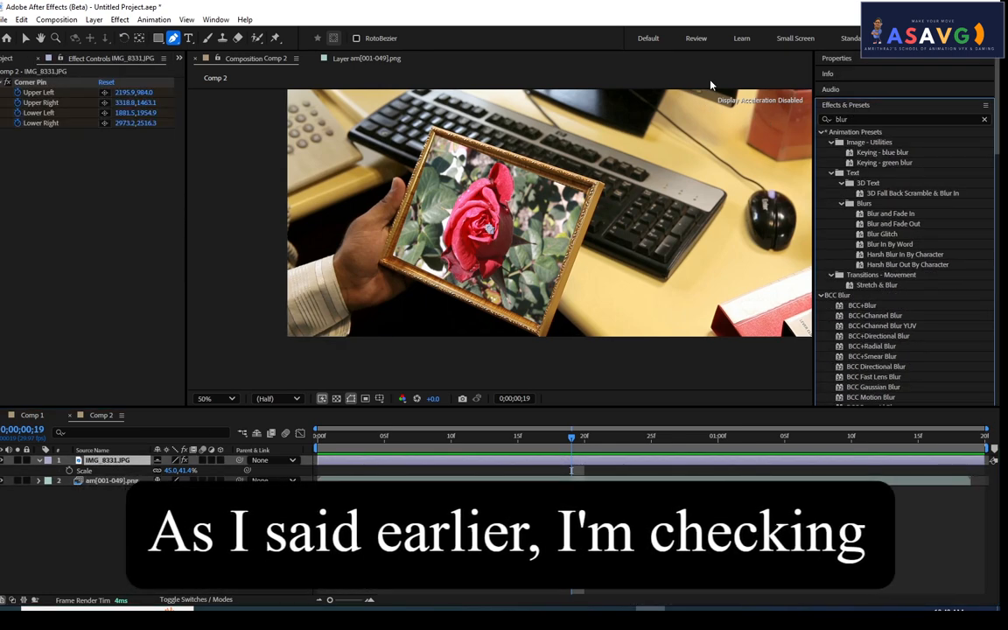
pyautogui.click(856, 120)
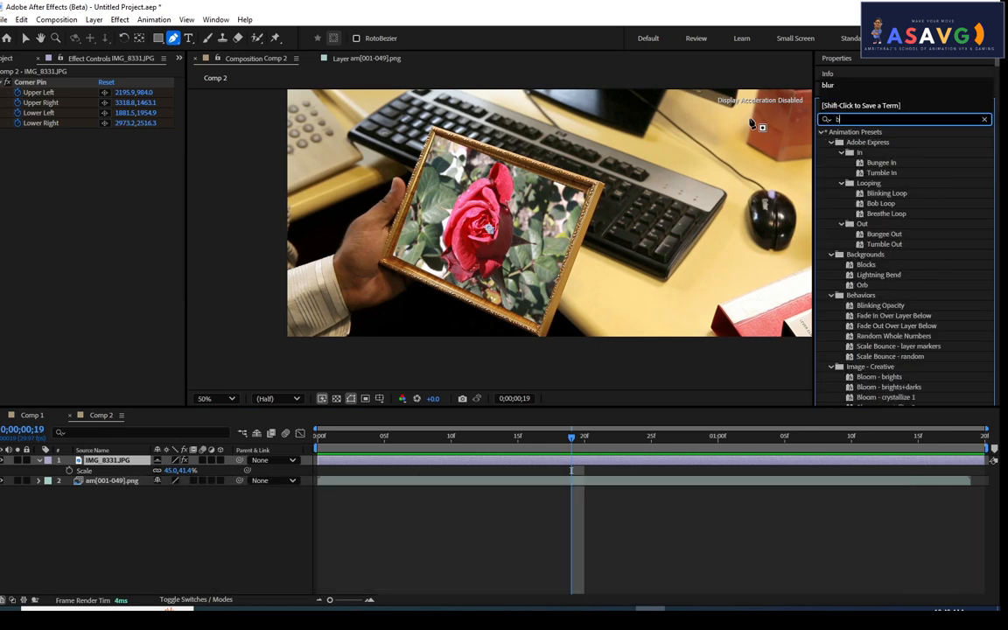
# Apply the Sapphire S_EdgeBlur effect to the IMG_8331.JPG layer and return to the Selection tool.
pyautogui.scroll(-3, 879, 298)
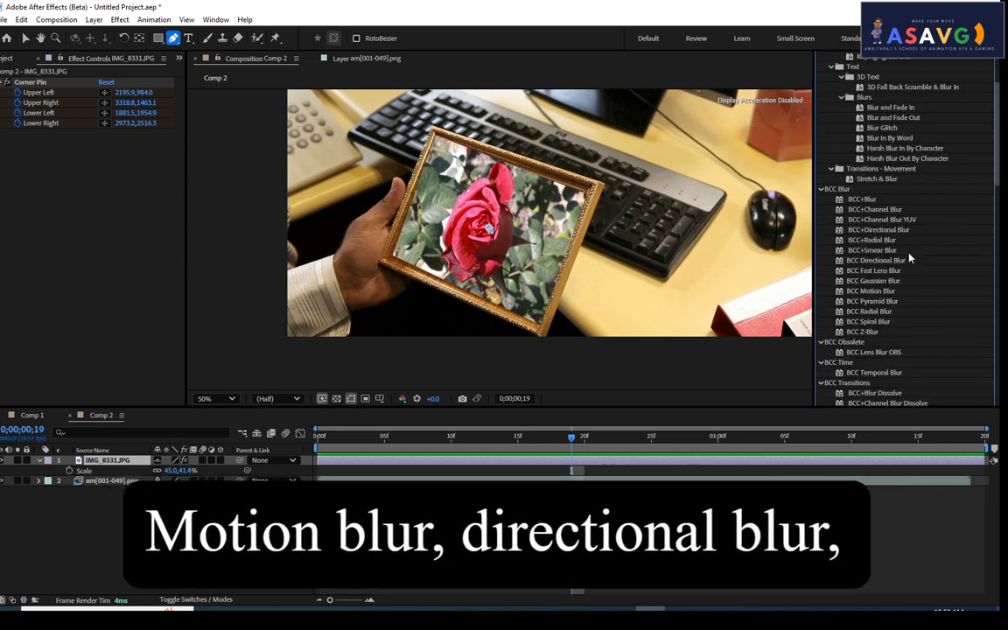
pyautogui.scroll(-3, 909, 258)
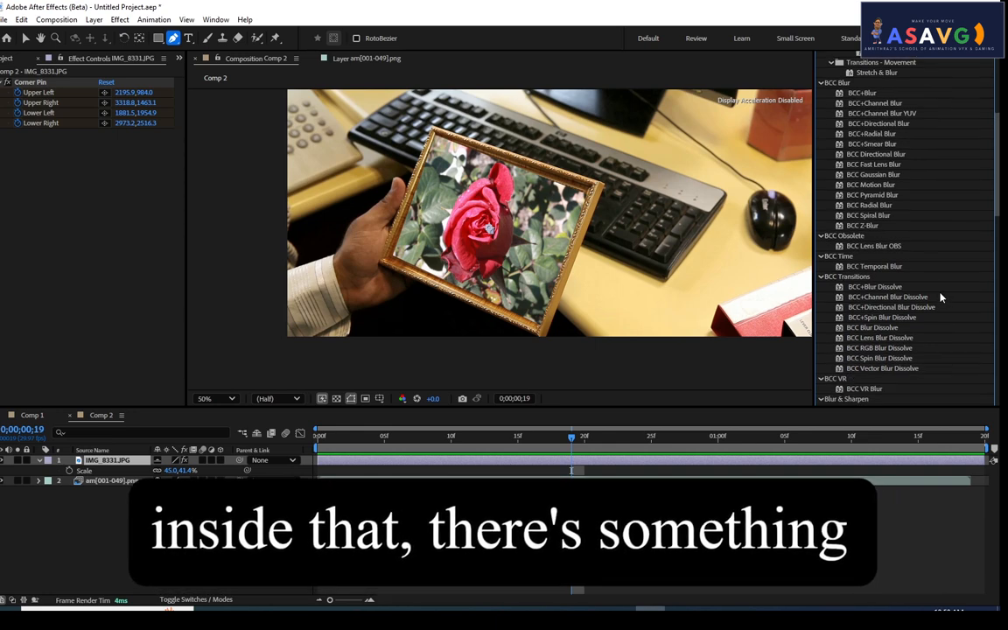
pyautogui.scroll(-3, 941, 295)
pyautogui.scroll(-6, 940, 298)
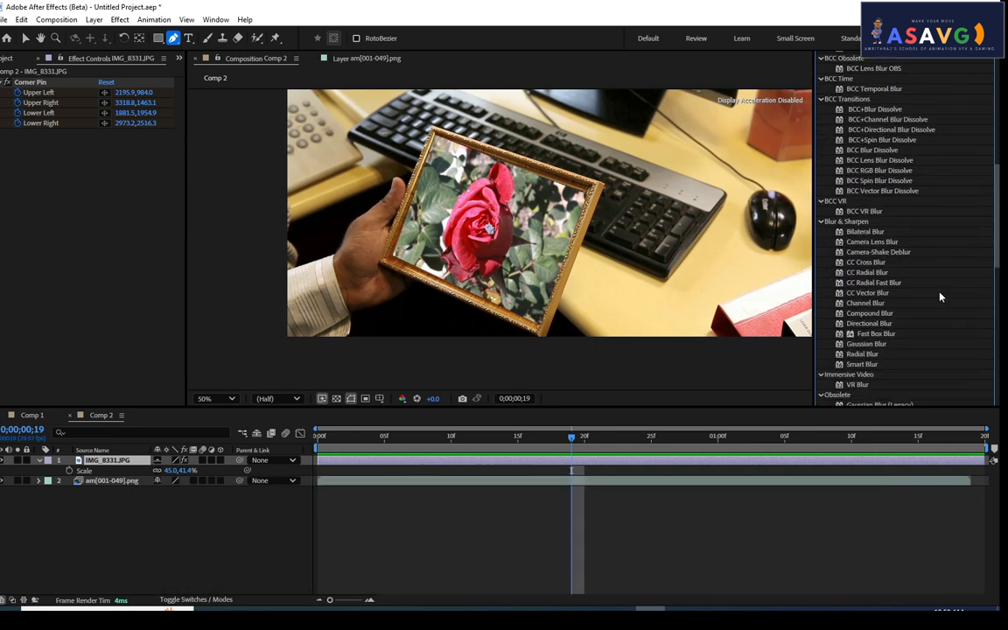
pyautogui.click(945, 354)
pyautogui.scroll(-1, 946, 347)
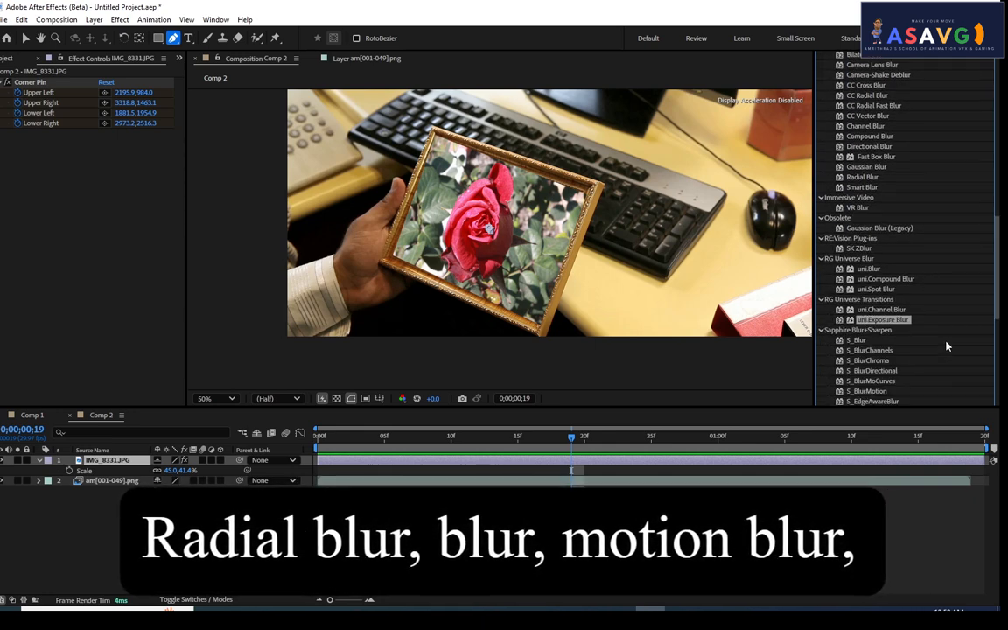
pyautogui.scroll(-2, 888, 391)
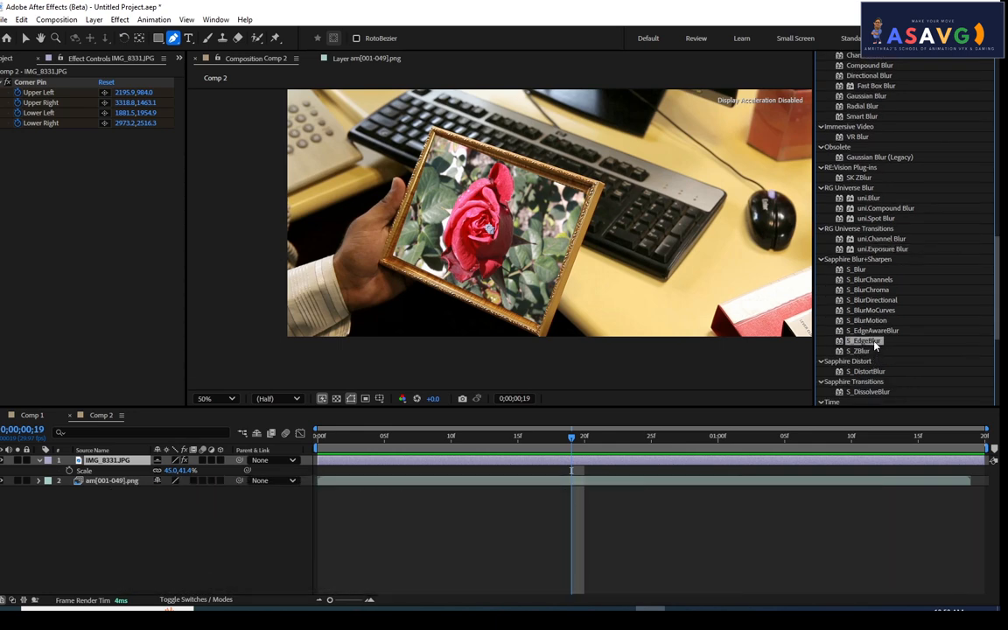
pyautogui.moveTo(866, 341); pyautogui.dragTo(118, 461)
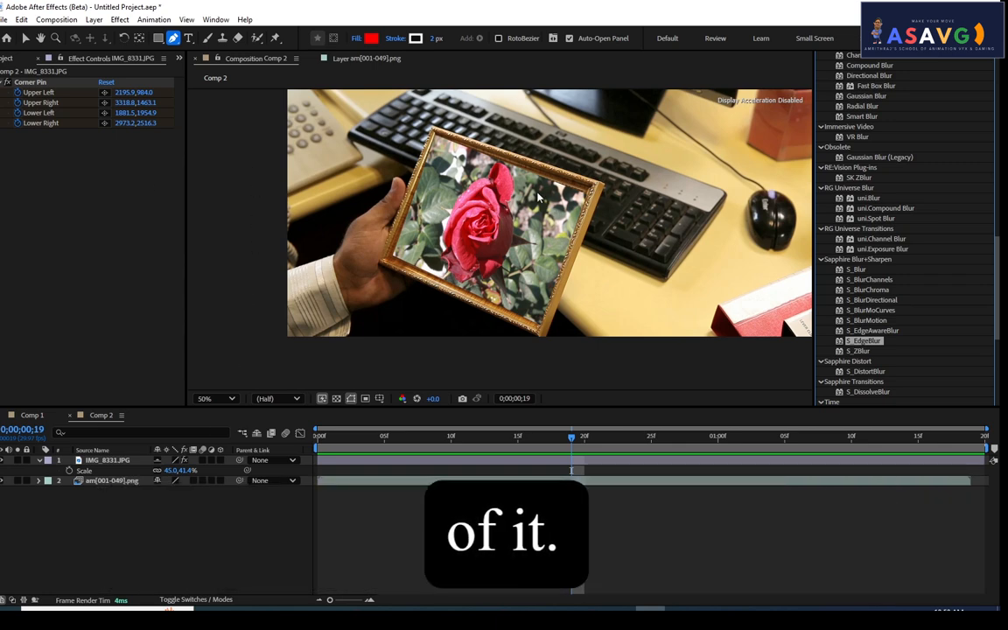
pyautogui.press('v')
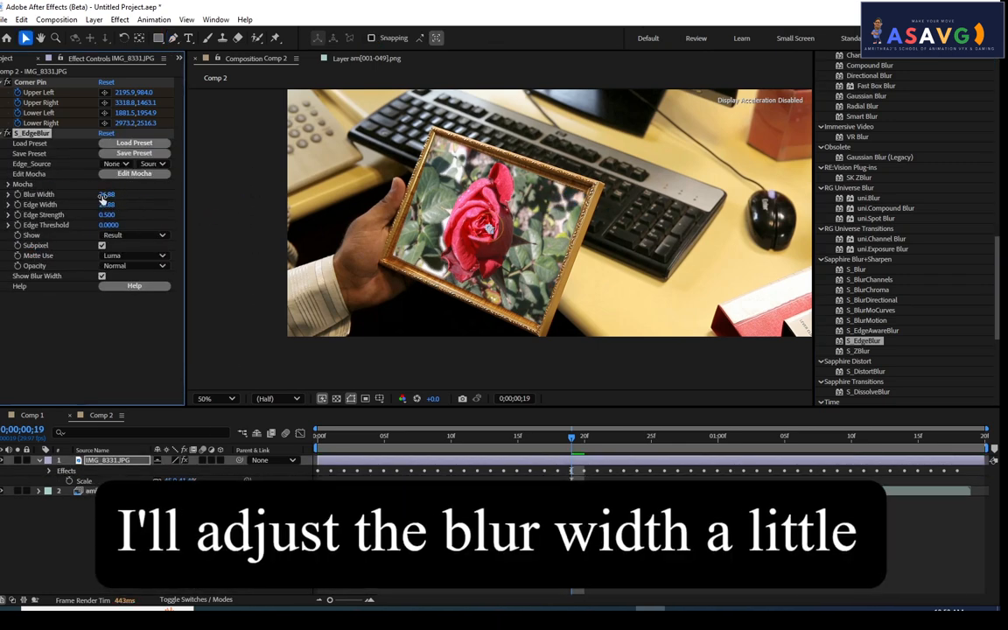
# Set the S_EdgeBlur Blur Width to 83.
pyautogui.moveTo(106, 194); pyautogui.dragTo(179, 194)
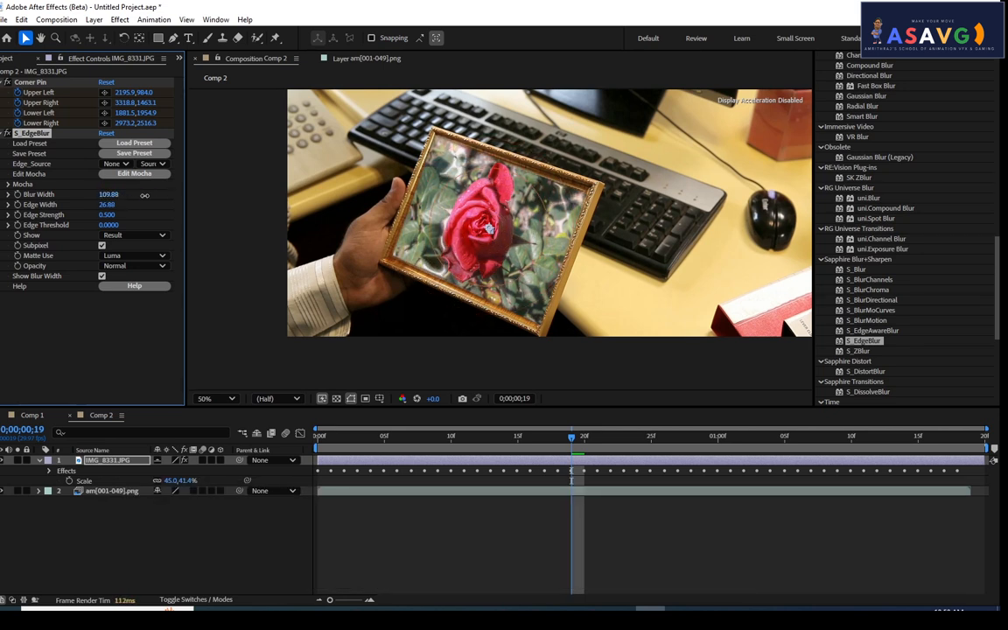
pyautogui.moveTo(119, 201)
pyautogui.mouseDown()
pyautogui.moveTo(140, 203)
pyautogui.moveTo(117, 206)
pyautogui.moveTo(132, 208)
pyautogui.mouseUp()
pyautogui.rightClick(132, 206)
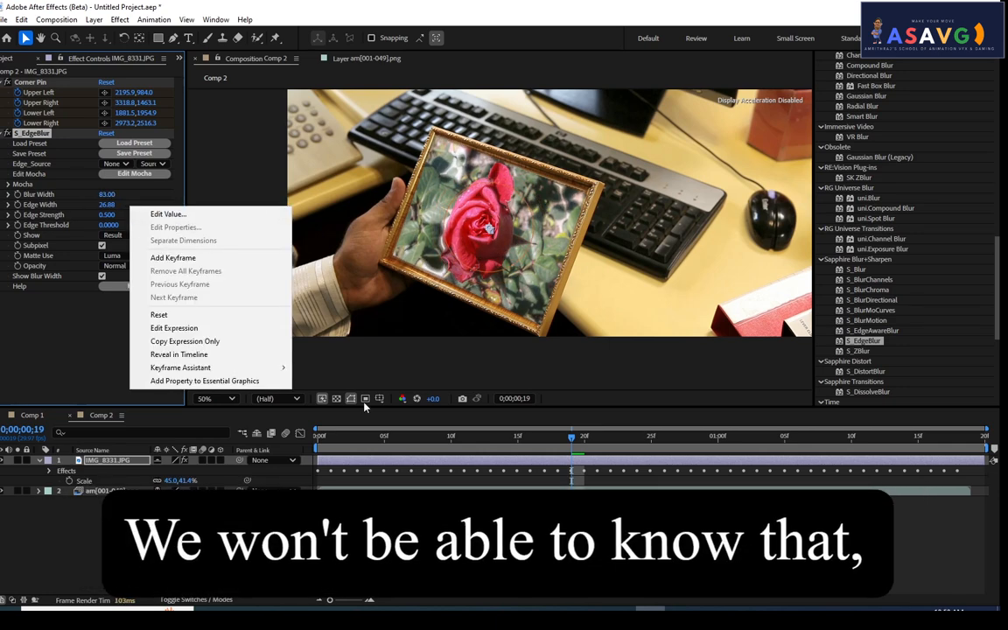
# Play Comp 2 from the first frame with the composition view maximized, then restore the layout and stop playback.
pyautogui.click(344, 447)
pyautogui.press('space')
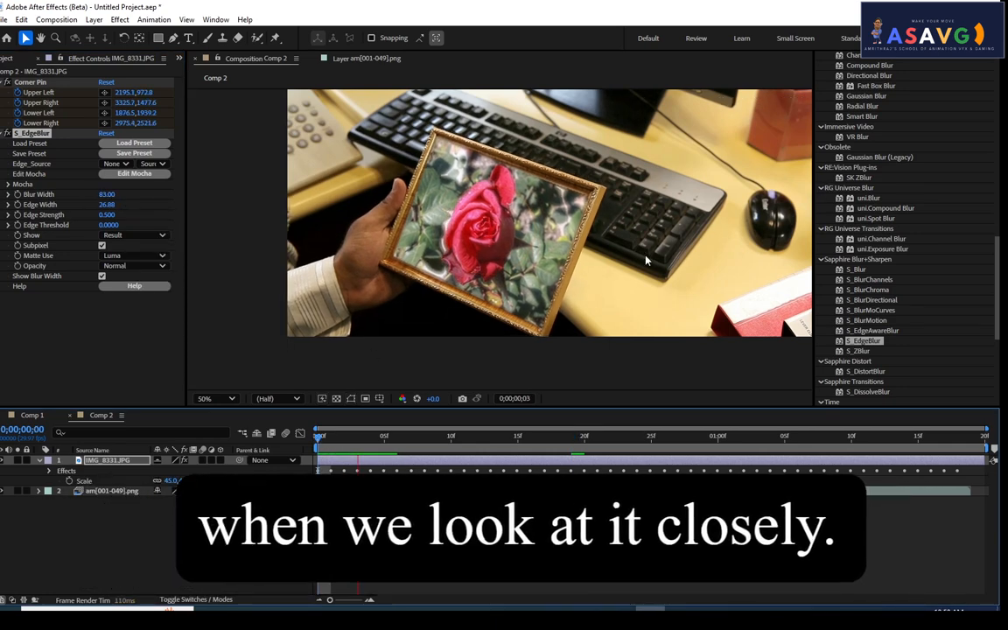
pyautogui.press('`')
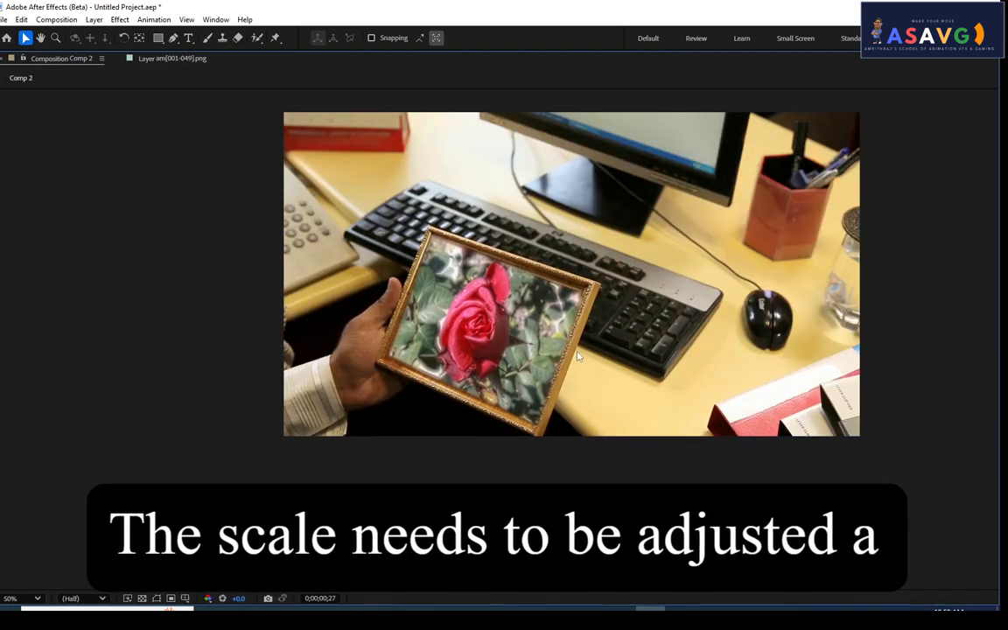
pyautogui.press('`')
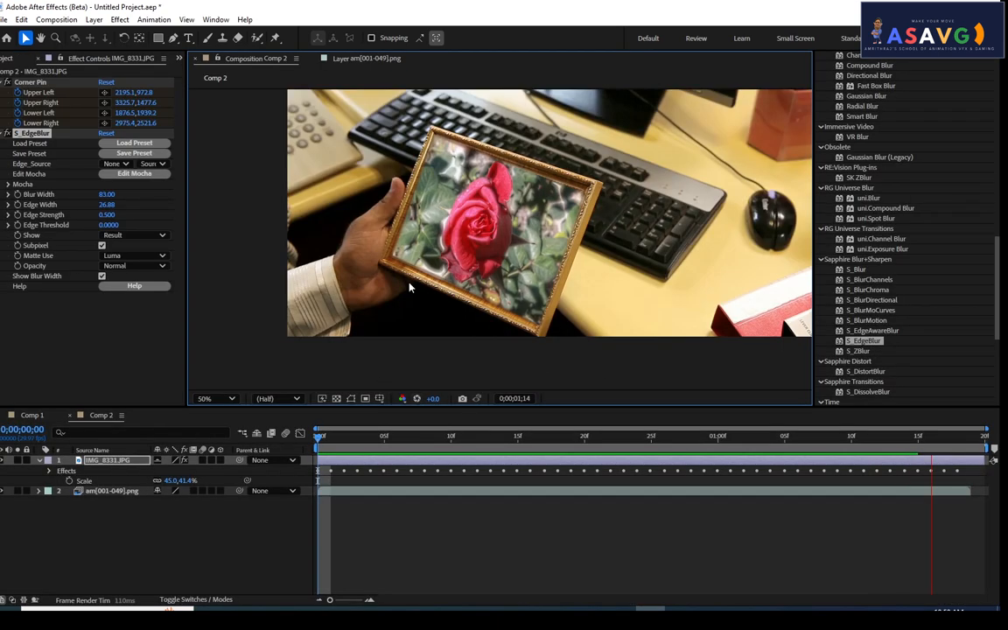
pyautogui.press('space')
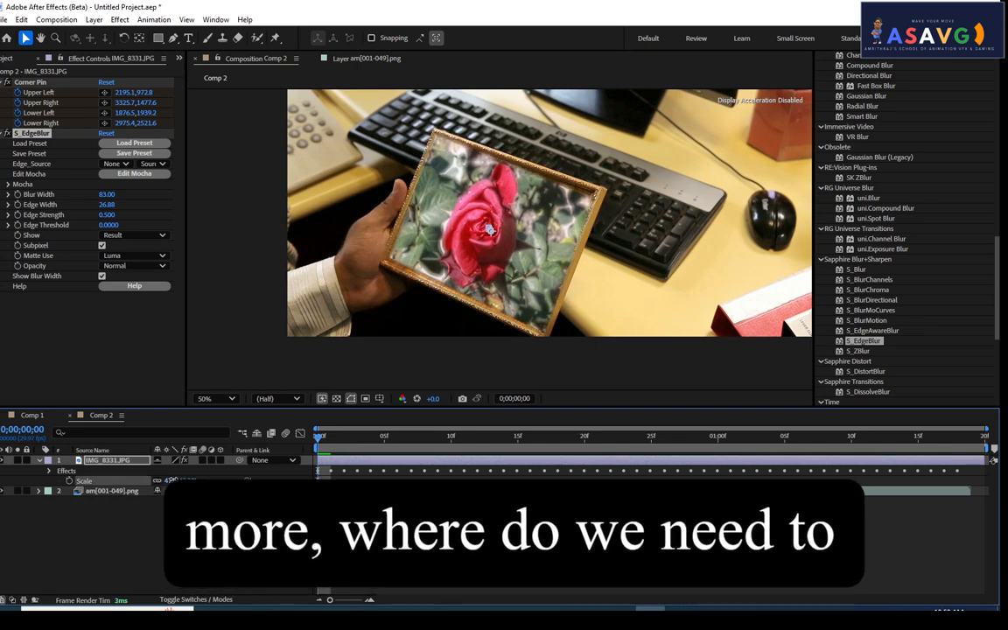
# Reduce the IMG_8331.JPG layer's scale to 40.0, 36.8%.
pyautogui.moveTo(170, 481); pyautogui.dragTo(186, 480)
pyautogui.moveTo(175, 475); pyautogui.dragTo(162, 471)
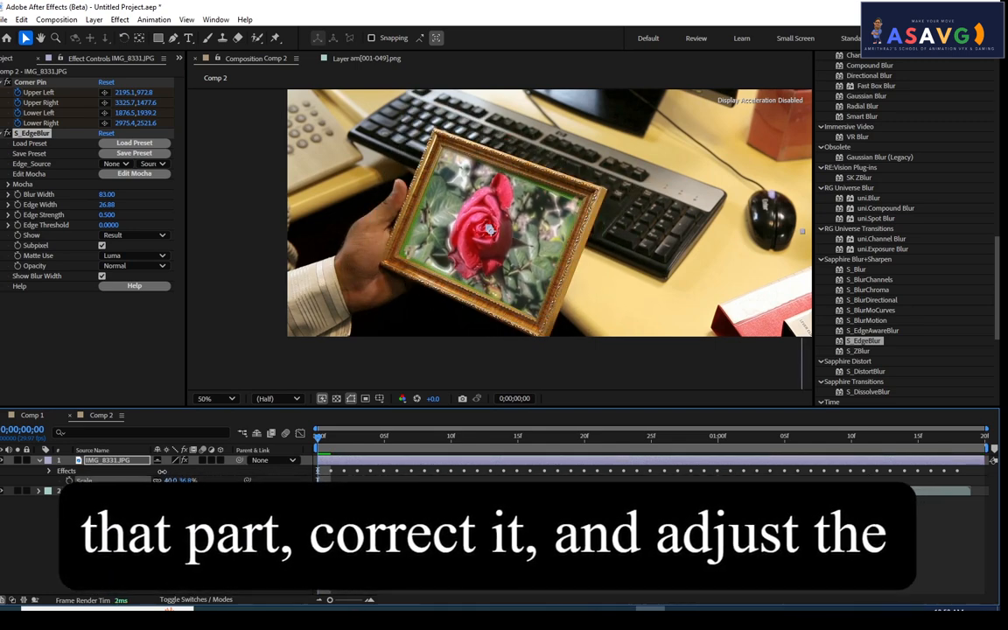
# Adjust S_EdgeBlur to a Blur Width of 196, an Edge Width of 42 and an Edge Strength of 0.740.
pyautogui.moveTo(103, 196); pyautogui.dragTo(113, 193)
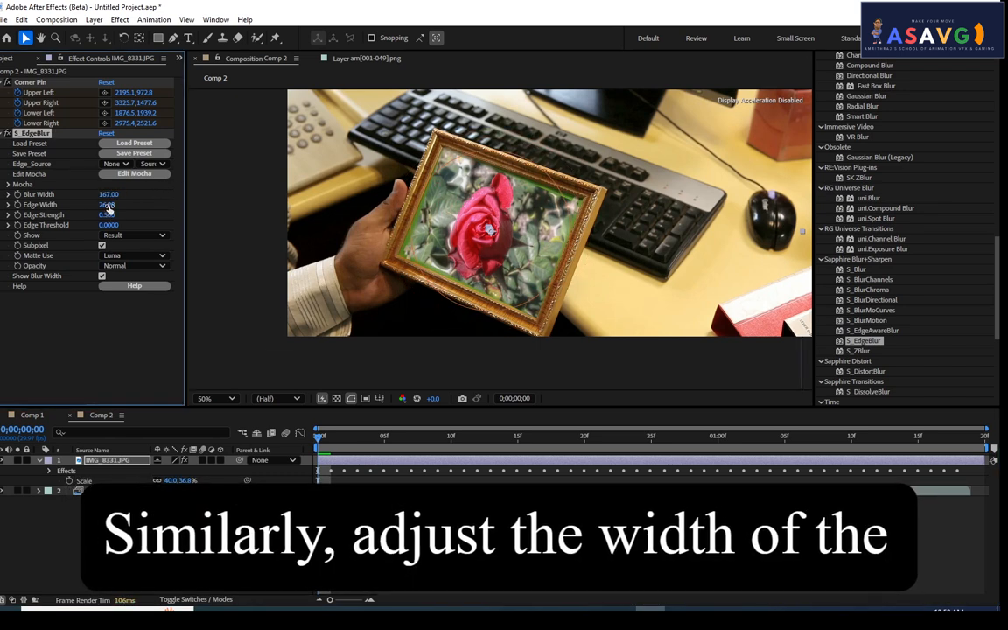
pyautogui.moveTo(120, 204); pyautogui.dragTo(241, 202)
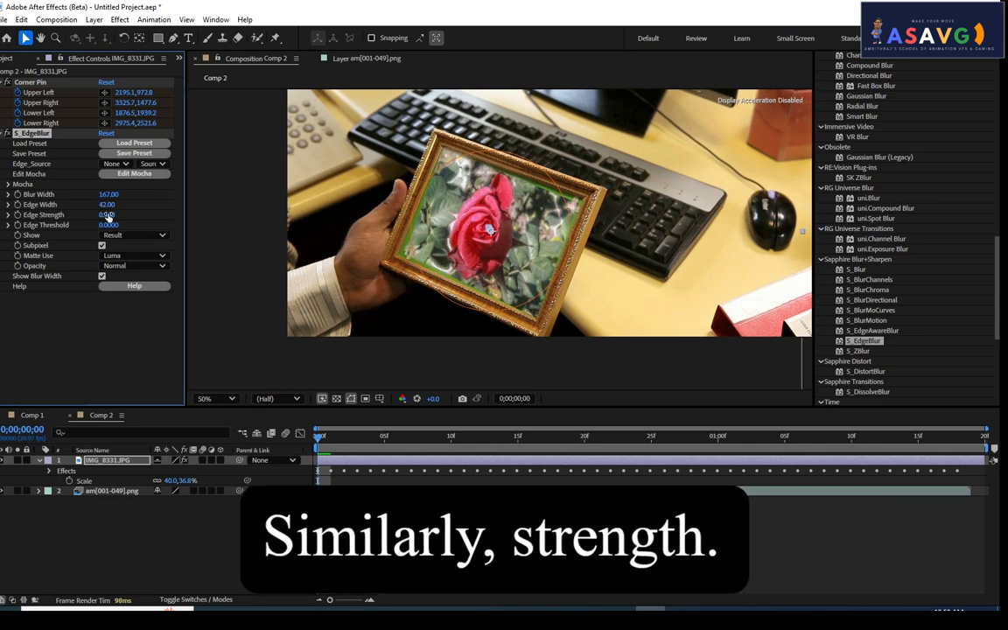
pyautogui.moveTo(107, 216); pyautogui.dragTo(281, 218)
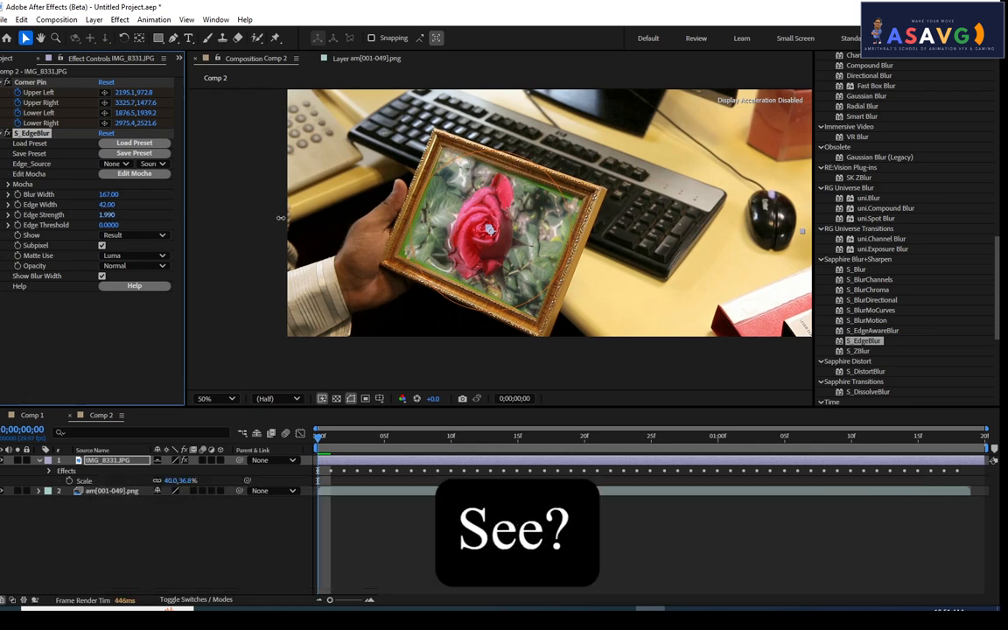
pyautogui.moveTo(175, 227); pyautogui.dragTo(171, 225)
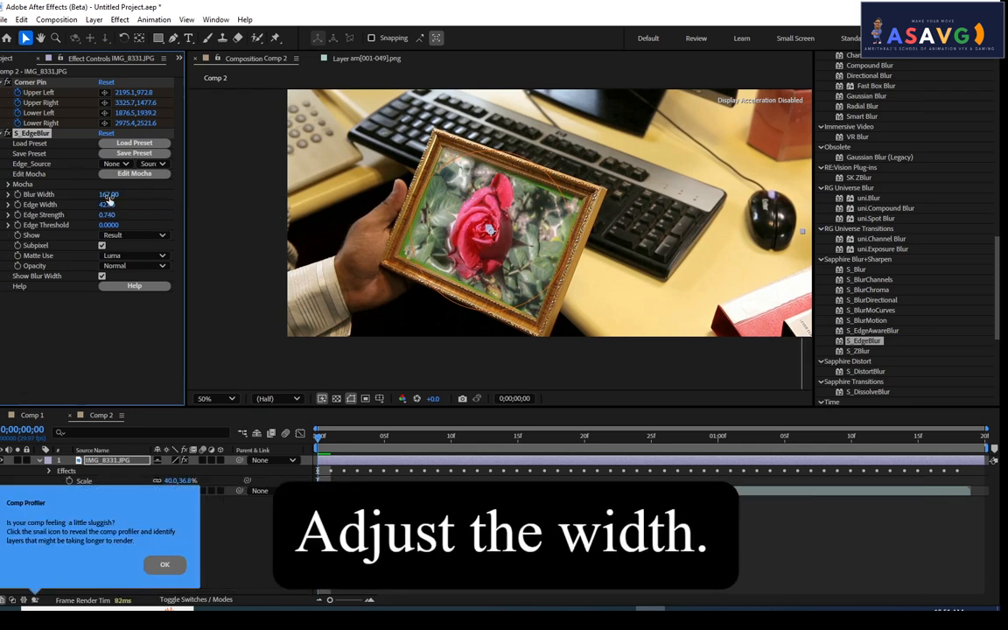
pyautogui.moveTo(122, 191); pyautogui.dragTo(130, 190)
# Scale the IMG_8331.JPG layer to 43.0, 39.5% so it fills the frame opening, and preview Comp 2.
pyautogui.click(219, 481)
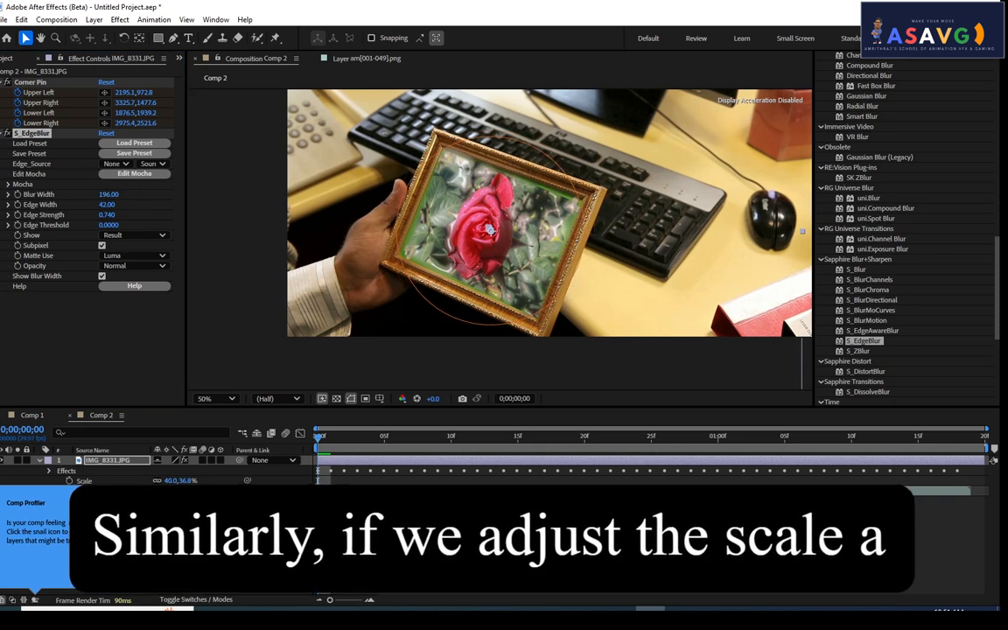
pyautogui.moveTo(162, 480); pyautogui.dragTo(166, 481)
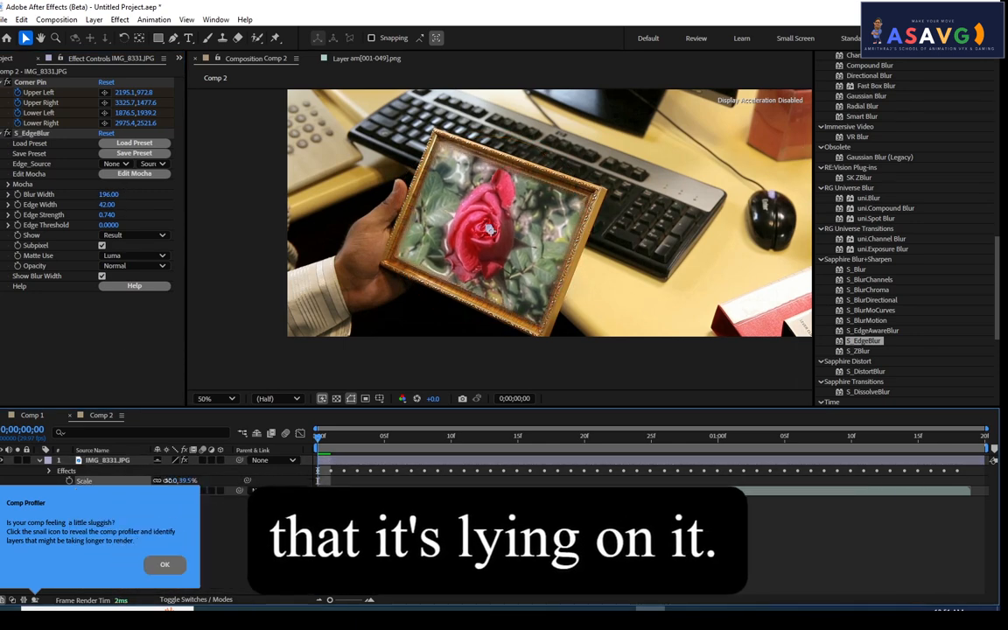
pyautogui.click(282, 563)
pyautogui.press('space')
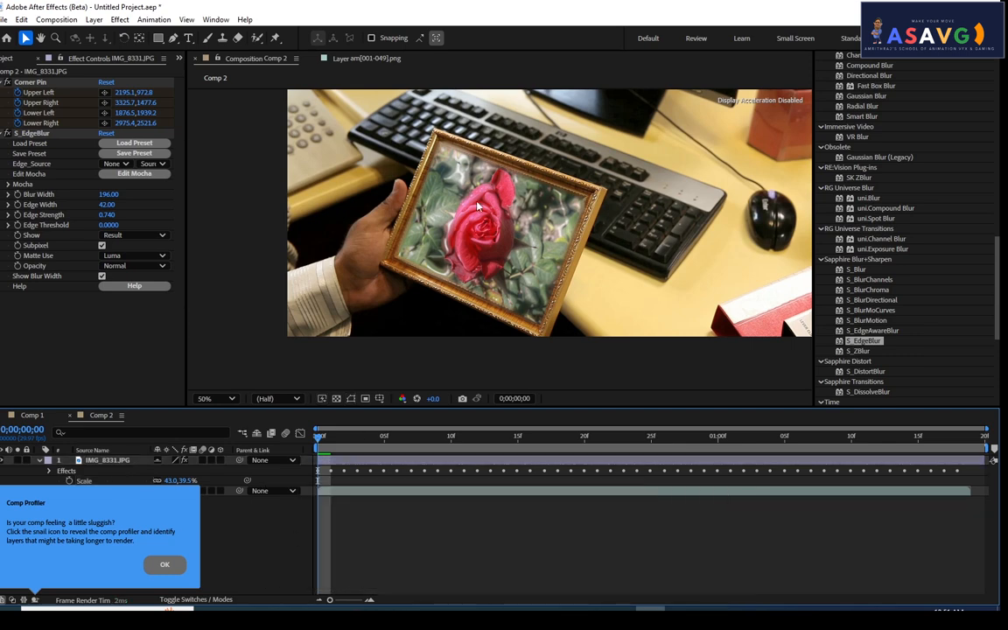